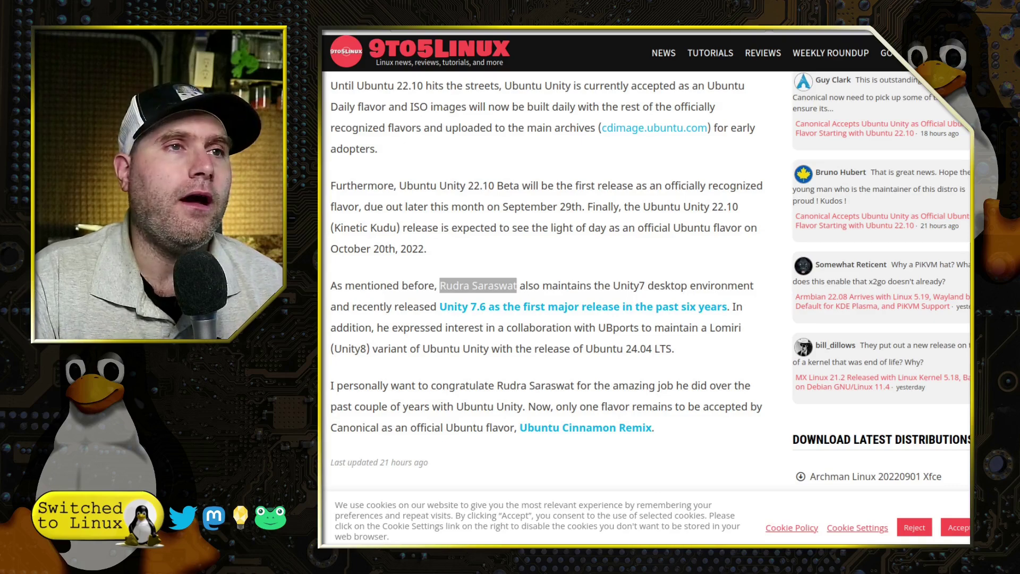
Step: Scroll back up to the headline of the 9to5Linux article on Ubuntu Unity becoming an official flavor
scroll(391, 255, up, 15)
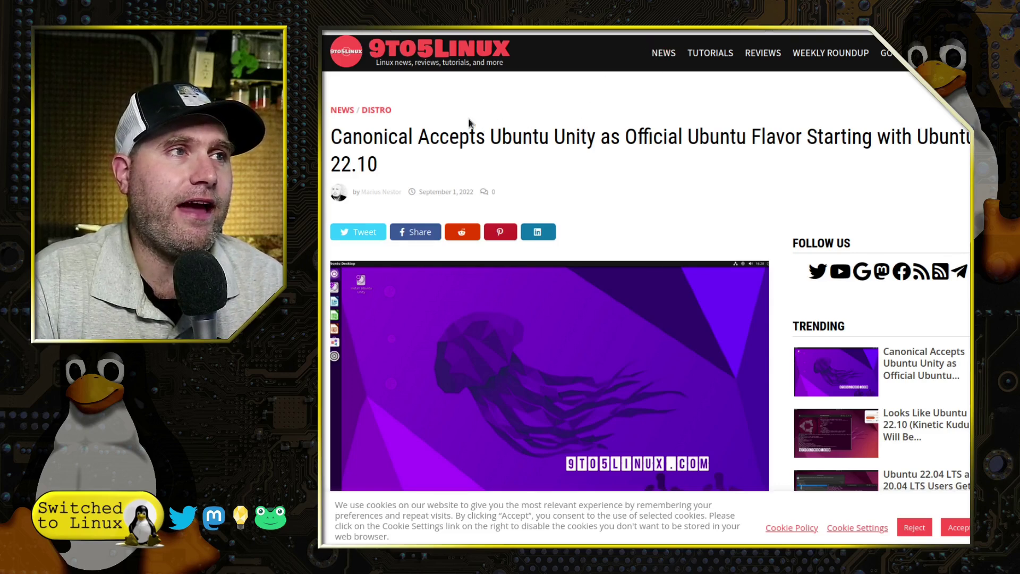
Step: Scroll through the 9to5Linux article toward its links
scroll(536, 115, down, 1)
scroll(536, 116, up, 1)
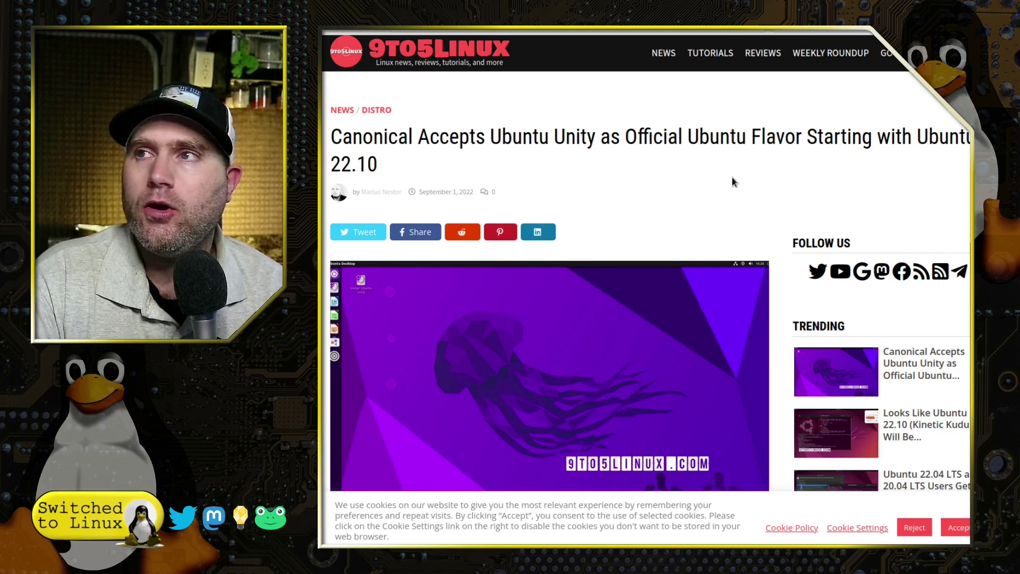
scroll(663, 313, down, 6)
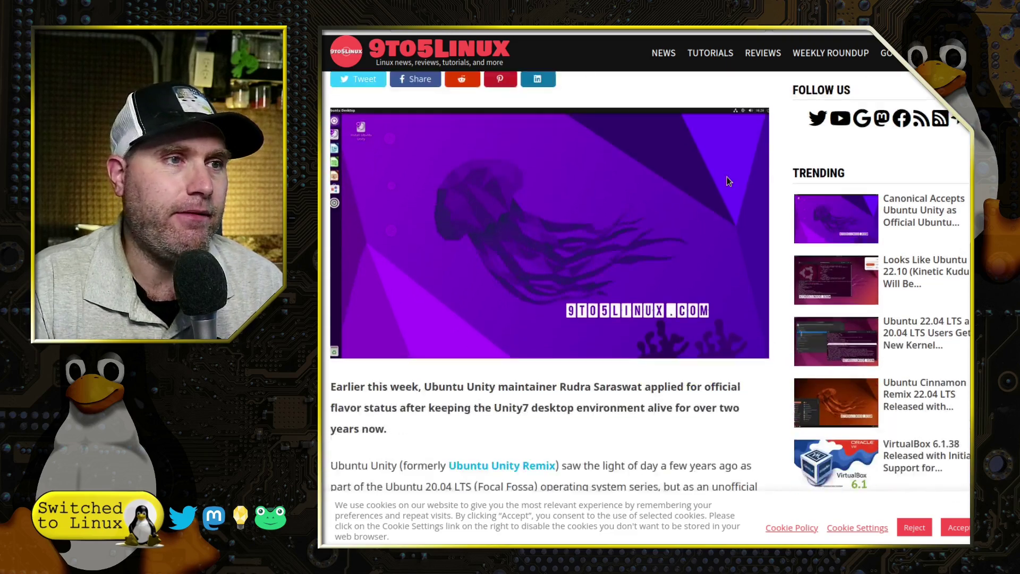
scroll(664, 312, down, 2)
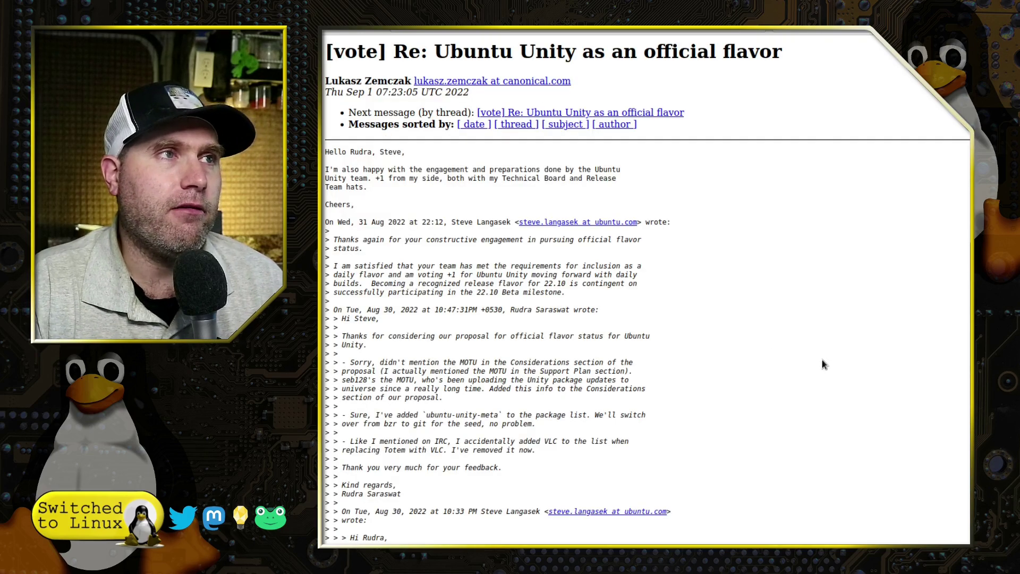
Step: Read down the '[vote] Re: Ubuntu Unity as an official flavor' thread, then return to its top
scroll(712, 164, down, 5)
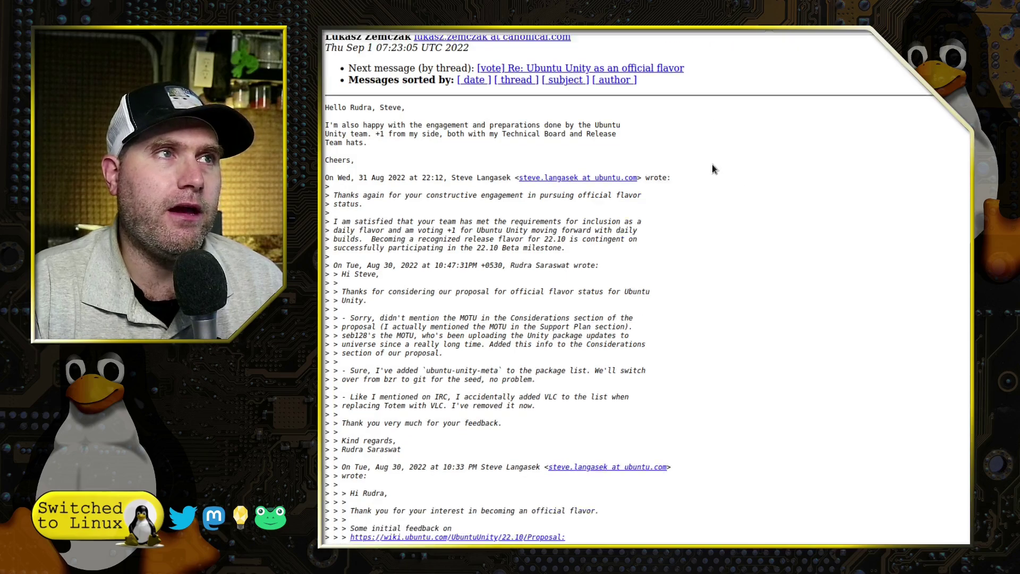
scroll(715, 170, down, 20)
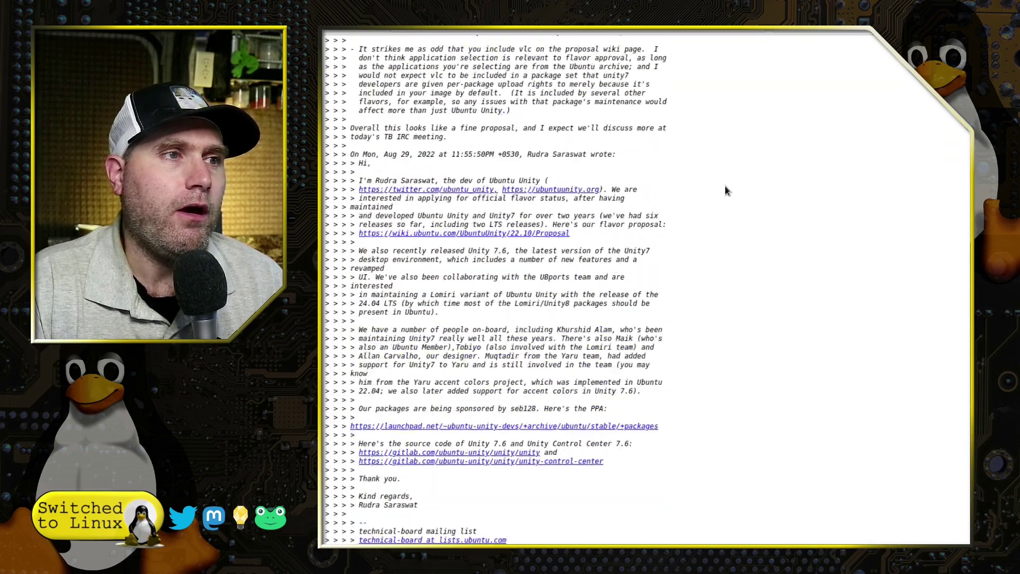
key(Home)
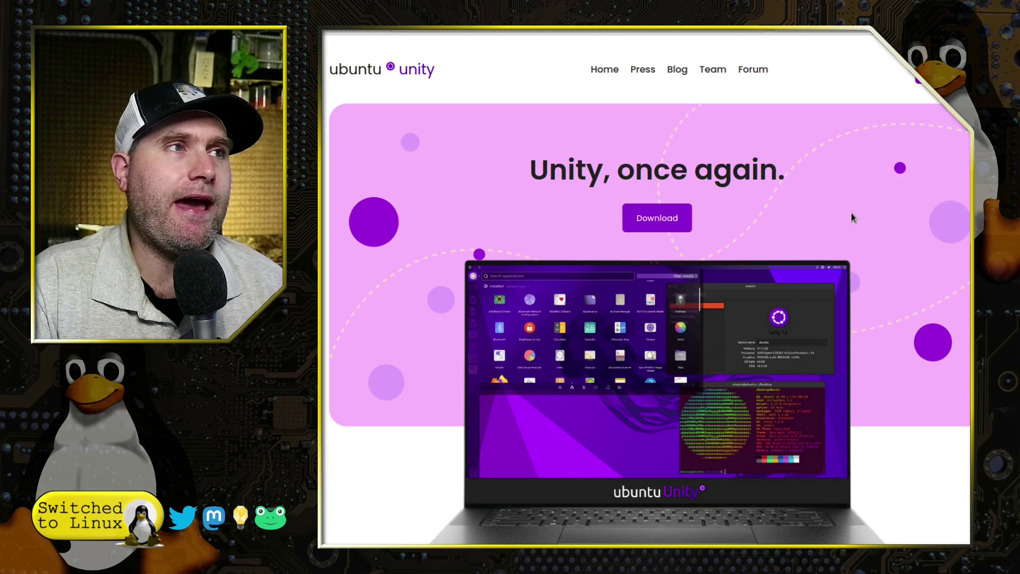
Step: Scroll down the Ubuntu Unity home page and return to its 'Unity, once again.' banner
scroll(853, 218, down, 8)
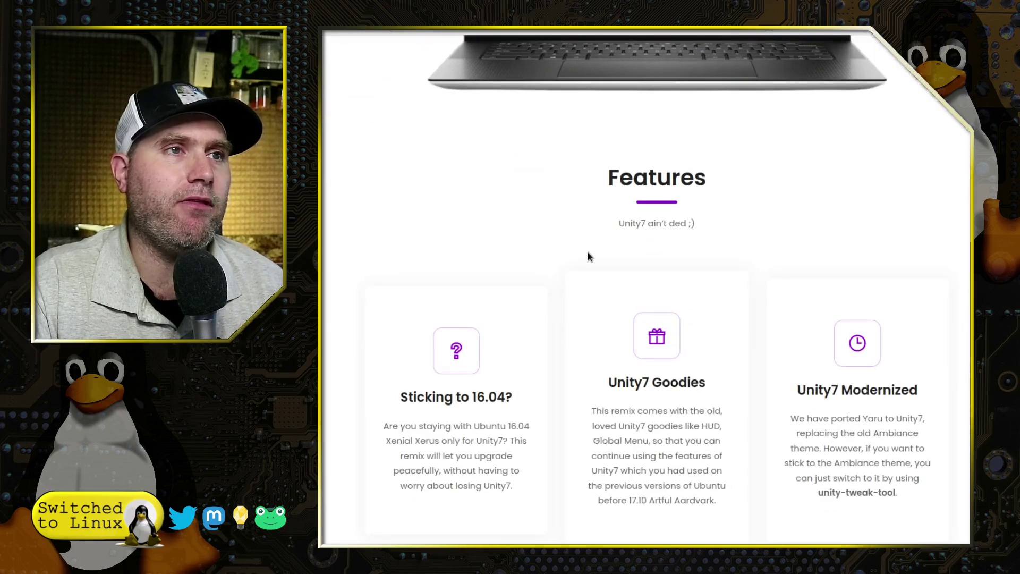
scroll(613, 204, down, 2)
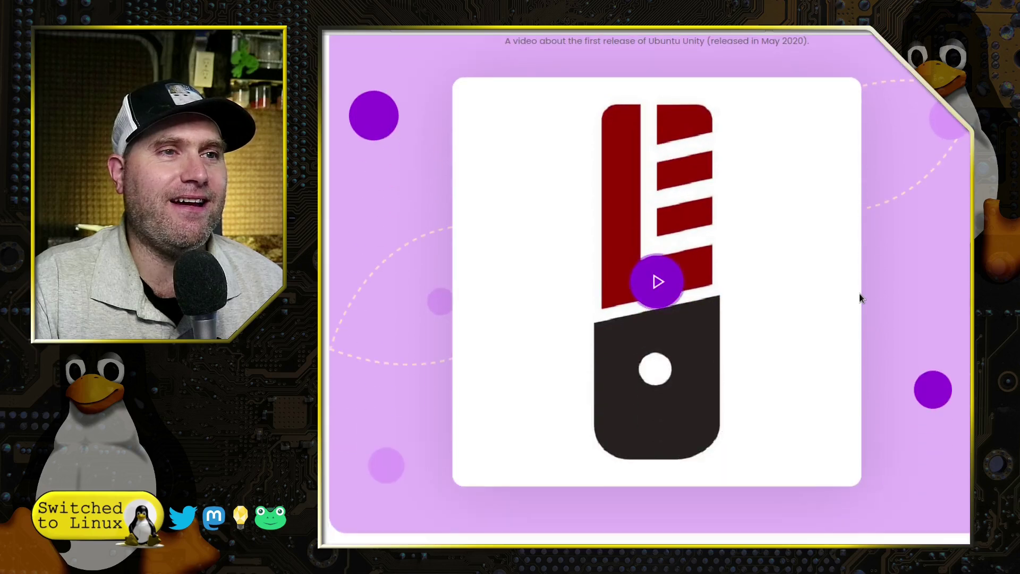
scroll(860, 296, down, 5)
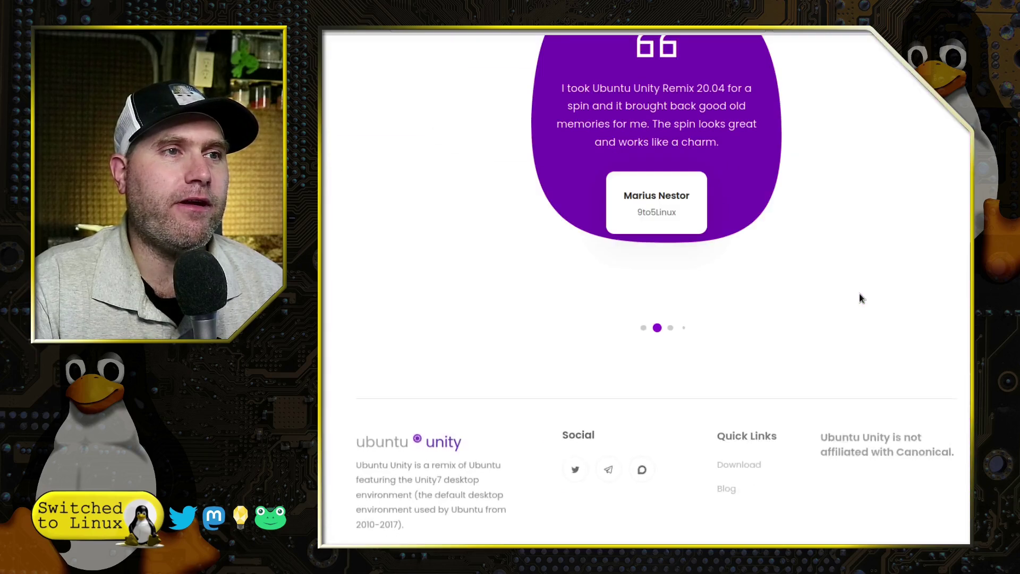
key(Home)
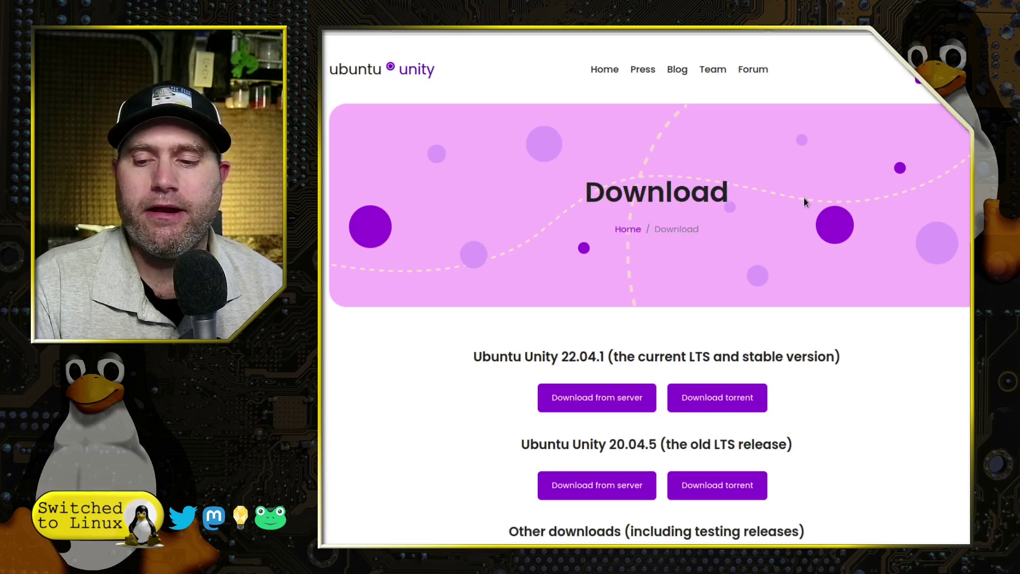
Step: Scroll through the Download page's 22.04.1 LTS and 20.04.5 release options
scroll(799, 246, down, 1)
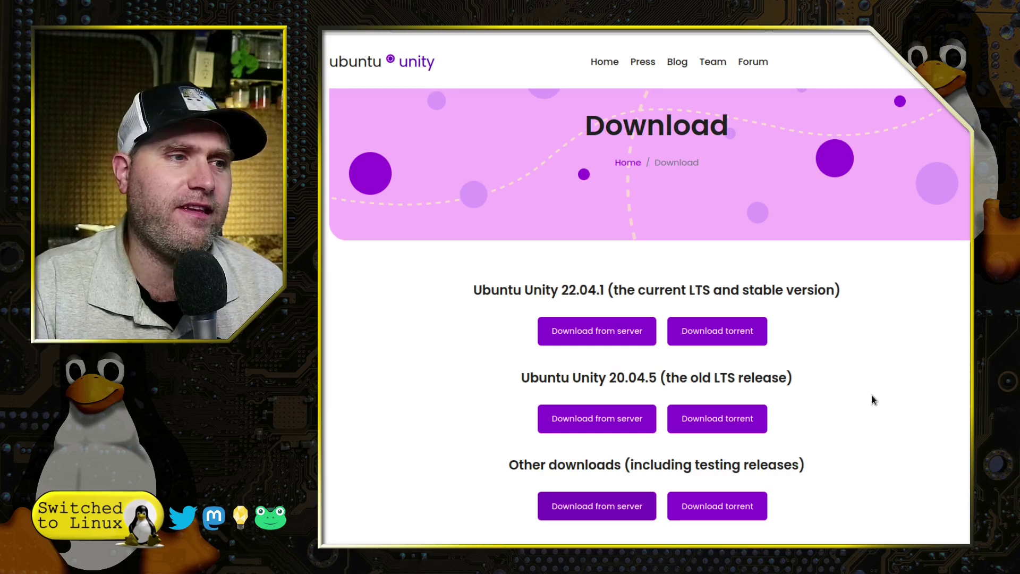
scroll(880, 349, down, 3)
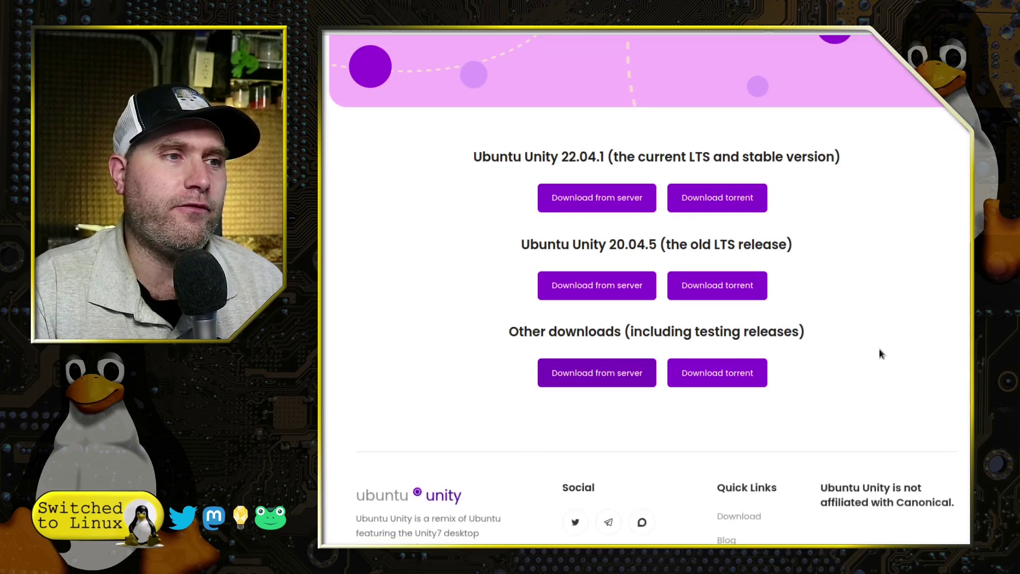
scroll(878, 349, up, 4)
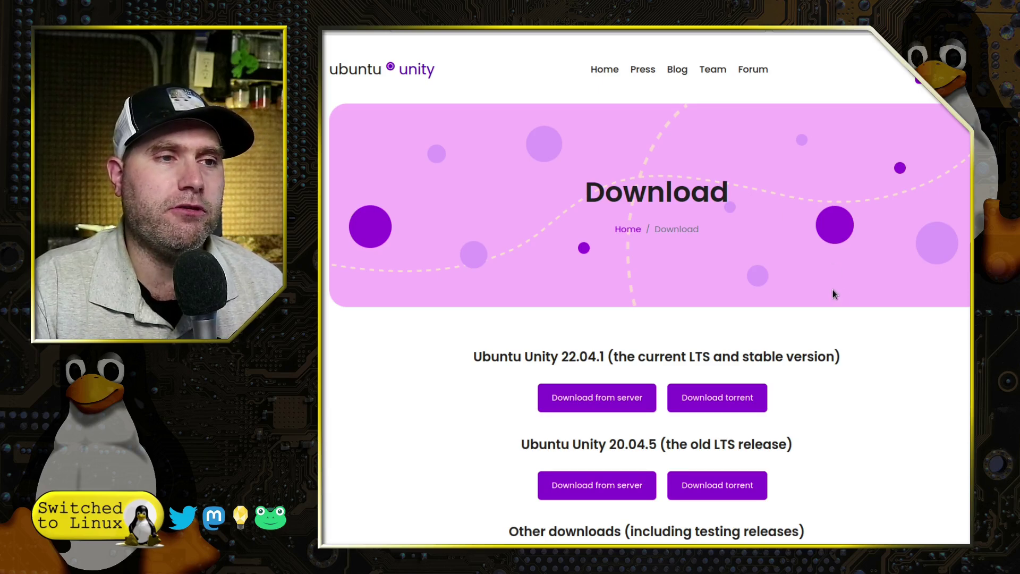
scroll(833, 293, down, 3)
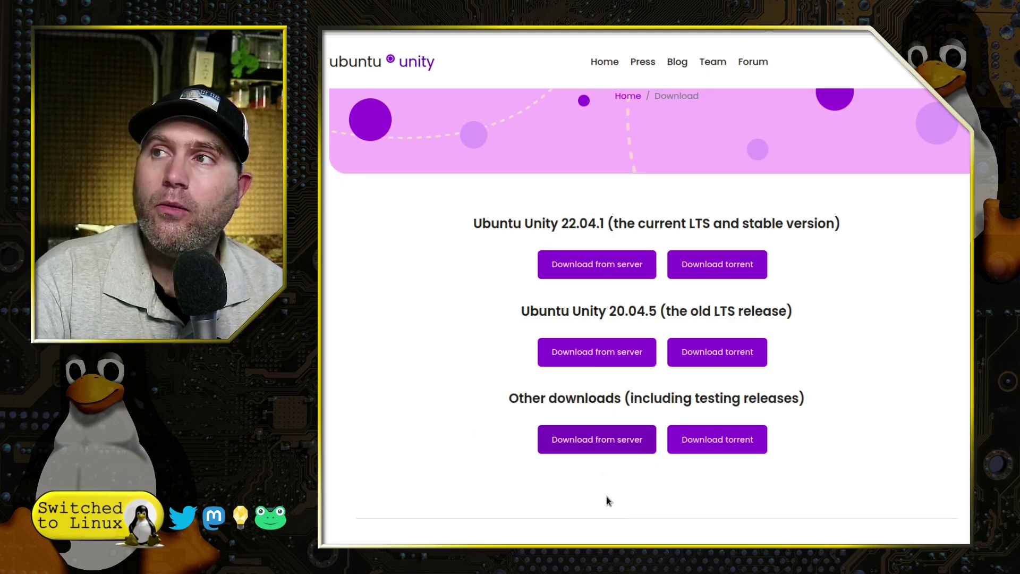
scroll(744, 457, down, 2)
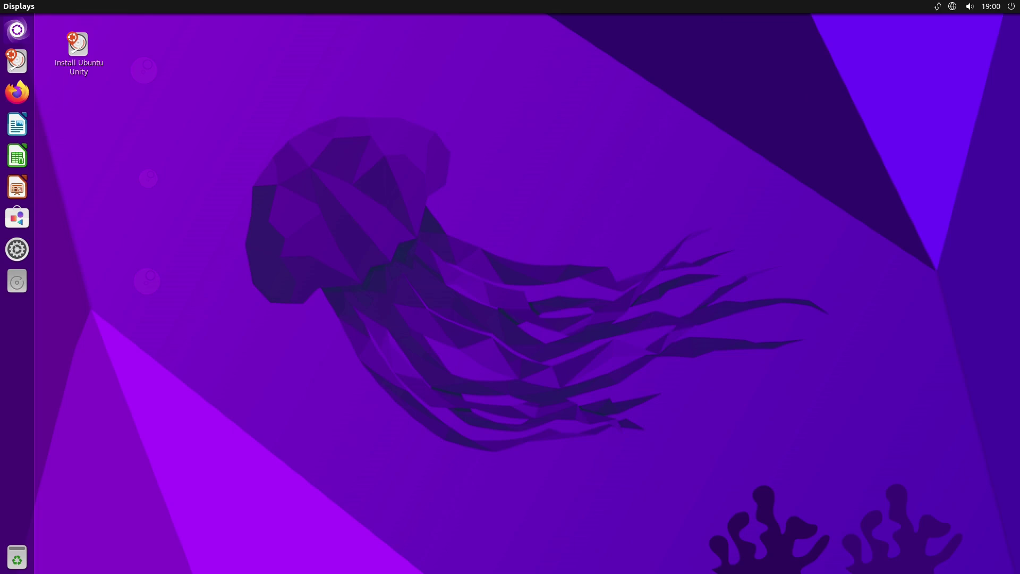
Step: Launch the Install Ubuntu Unity icon on the live desktop
double_click(80, 52)
Step: Launch System Monitor from a 'sys' search and move it to the right side
key(super)
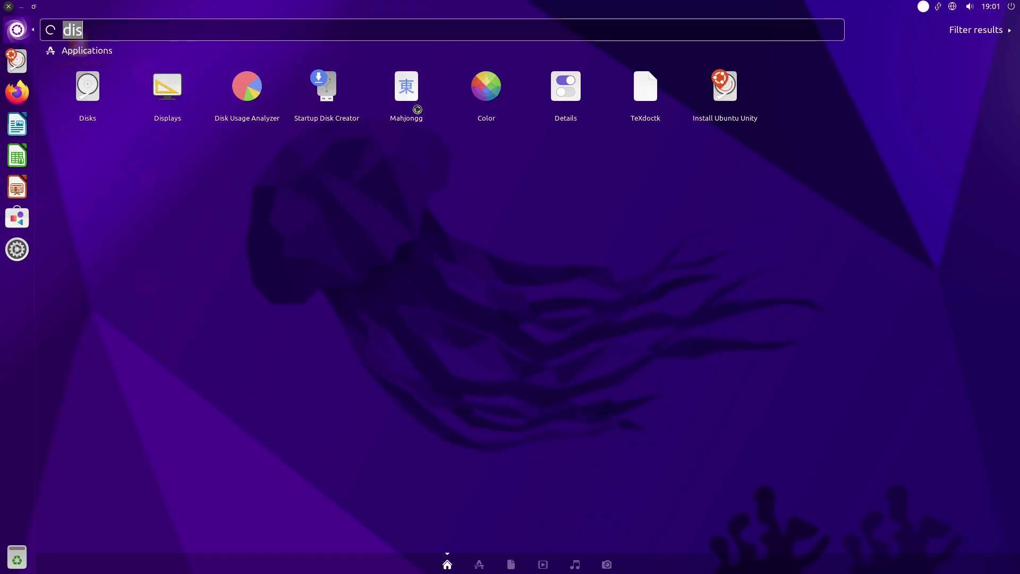
text(sys)
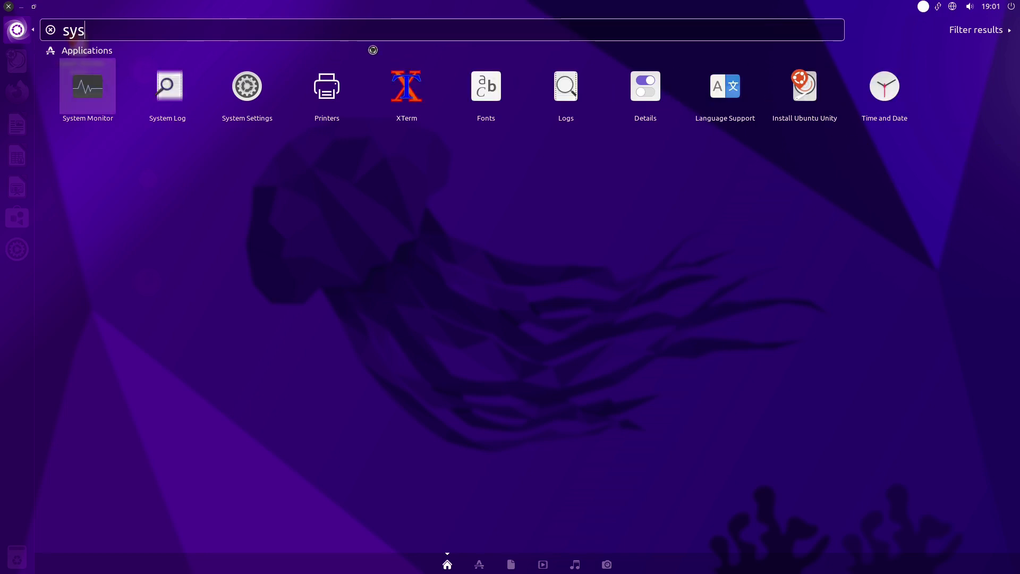
key(Return)
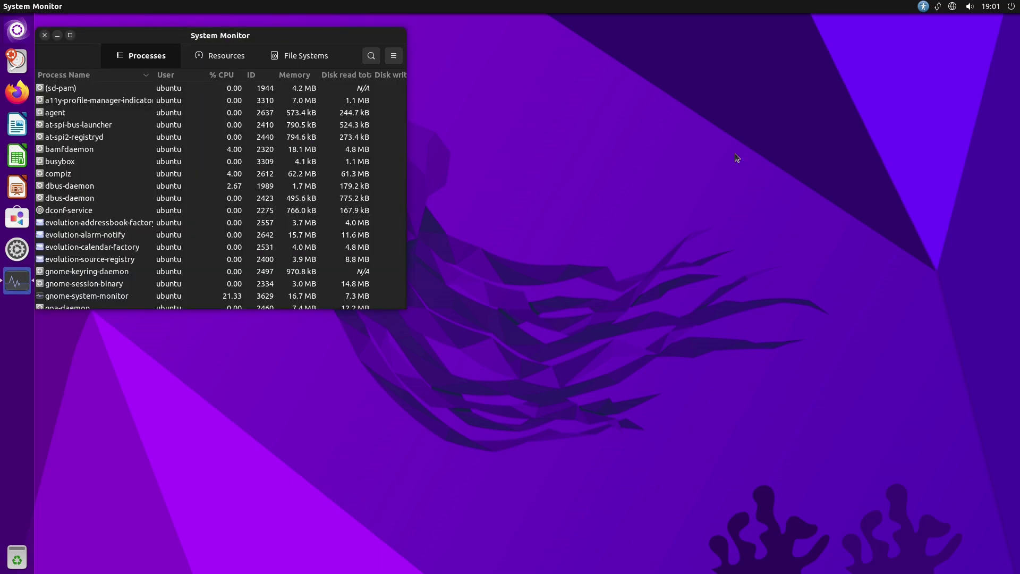
drag(271, 43, 875, 162)
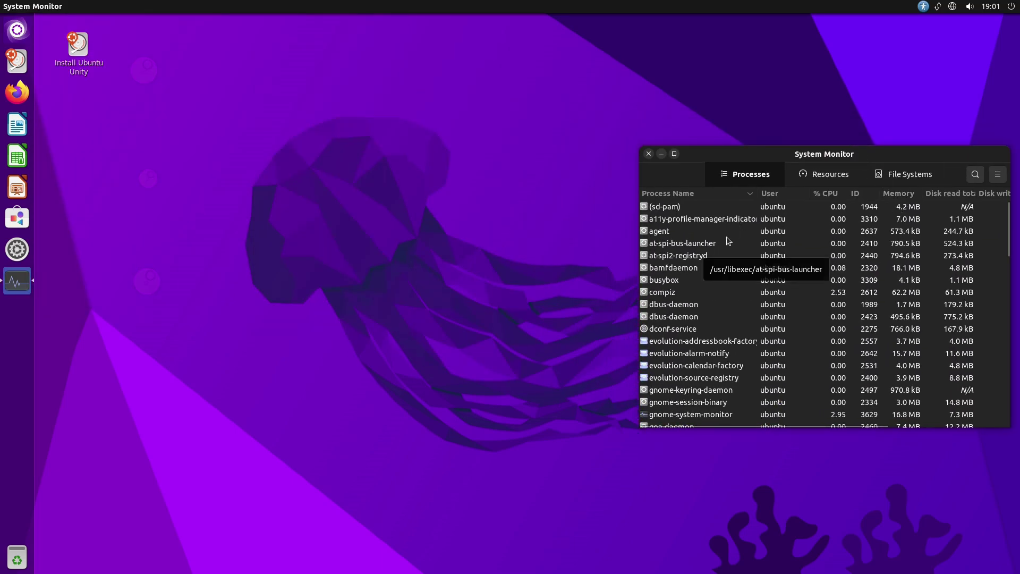
Step: Glance at the resource graphs, then sort the process list by Memory
click(829, 175)
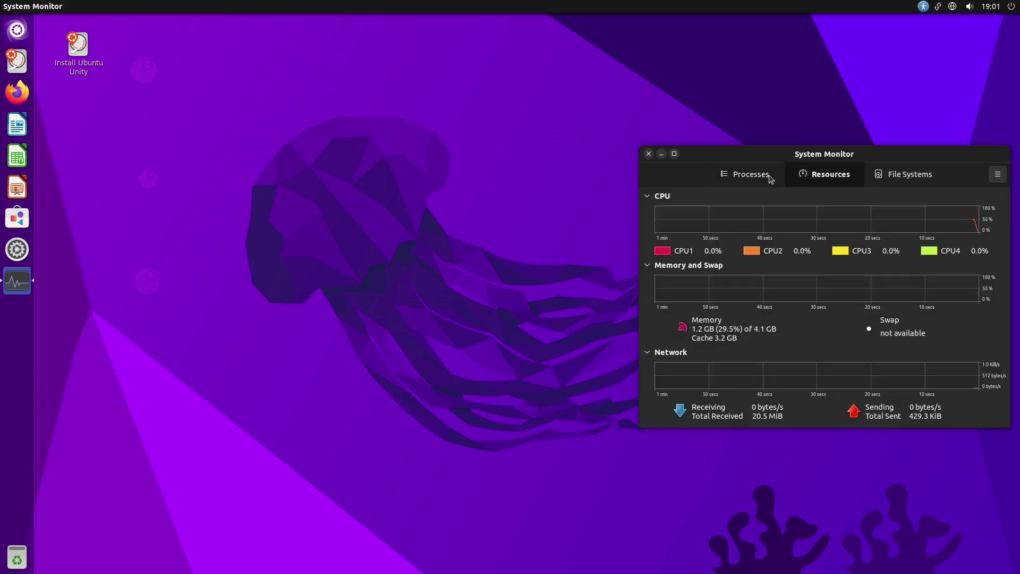
click(750, 177)
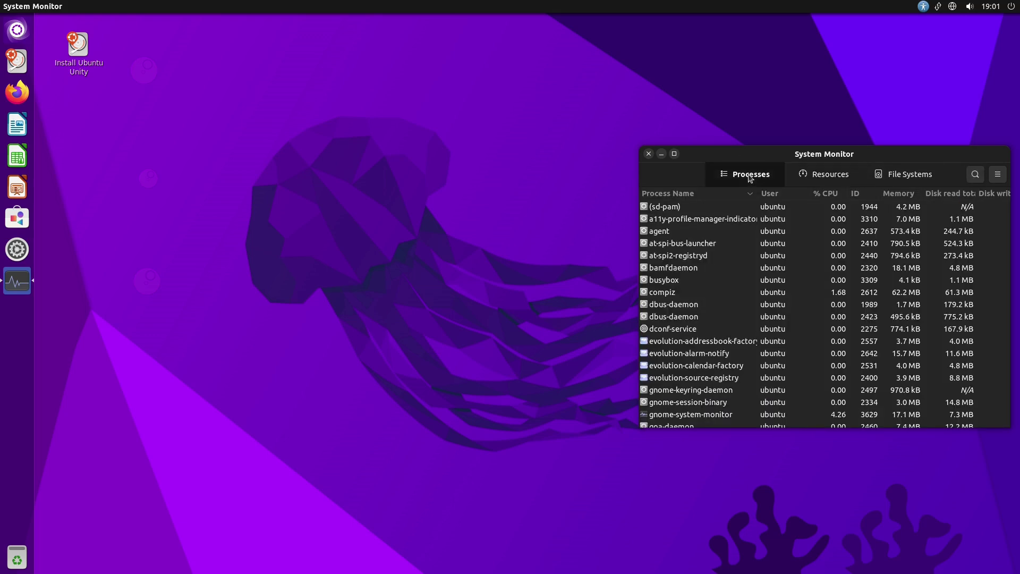
click(910, 195)
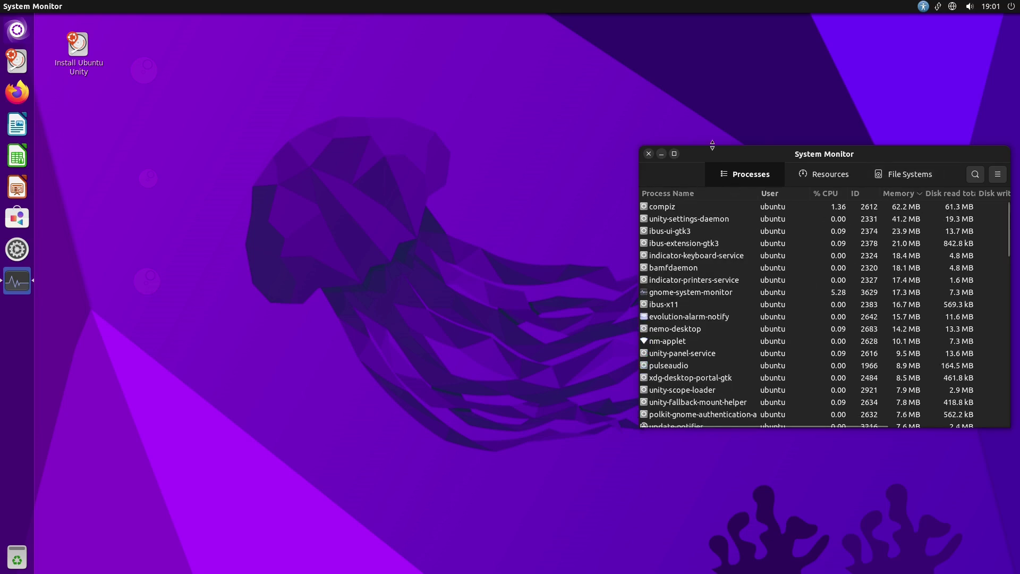
Step: Relaunch the Ubuntu Unity installer and reposition the System Monitor window
double_click(76, 67)
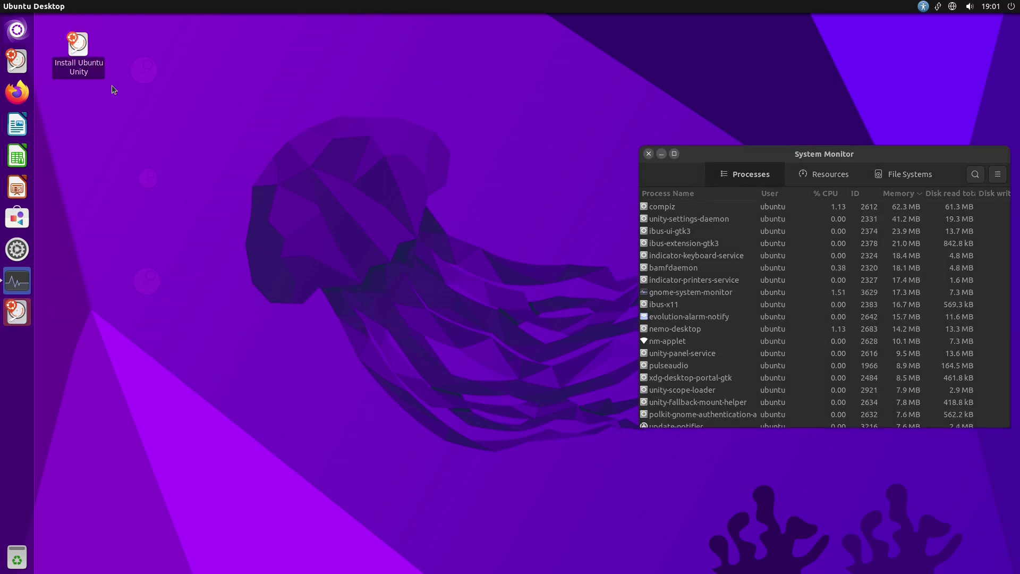
click(111, 85)
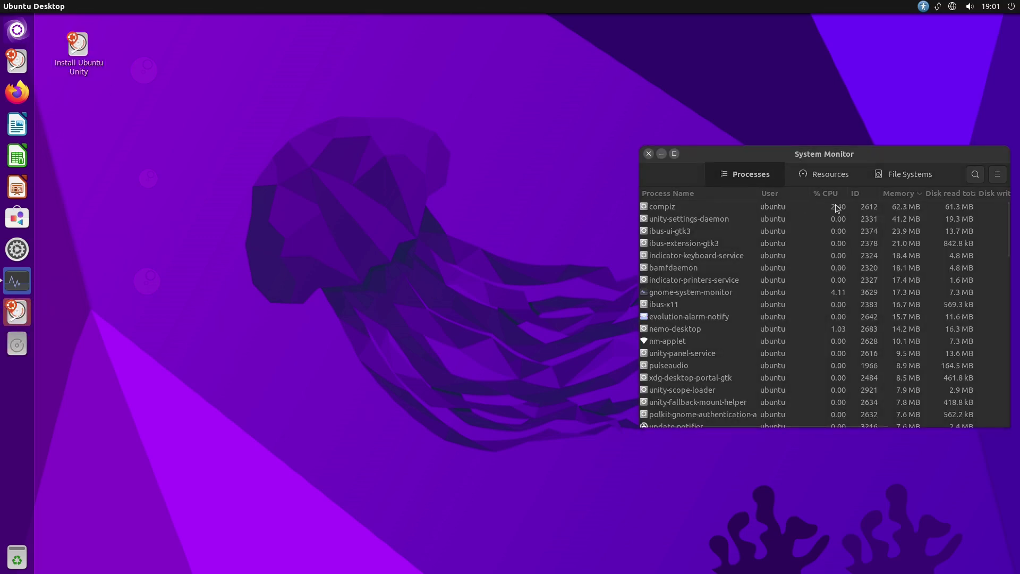
drag(841, 153, 848, 28)
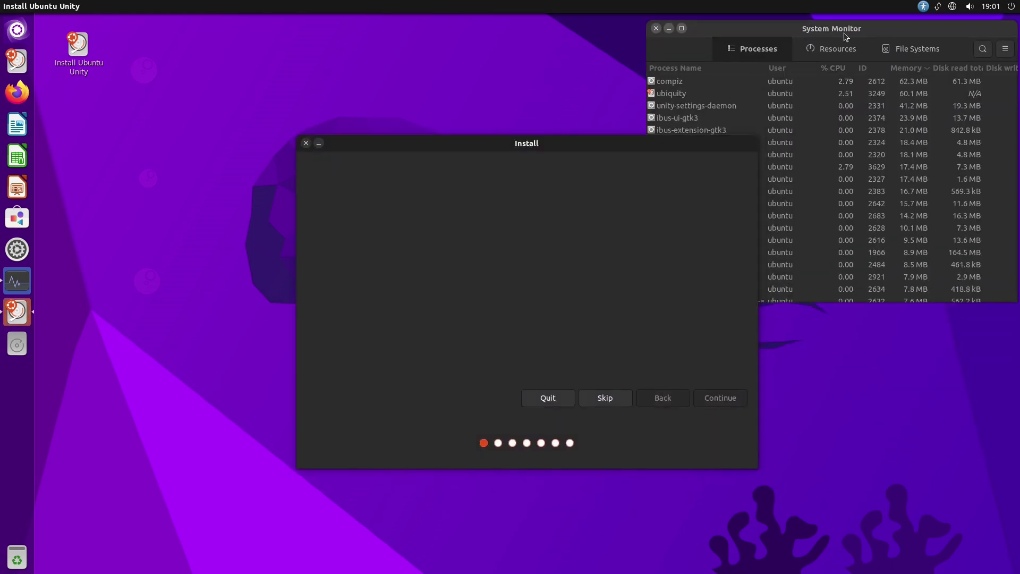
Step: Close System Monitor and accept English and the default keyboard layout
click(657, 28)
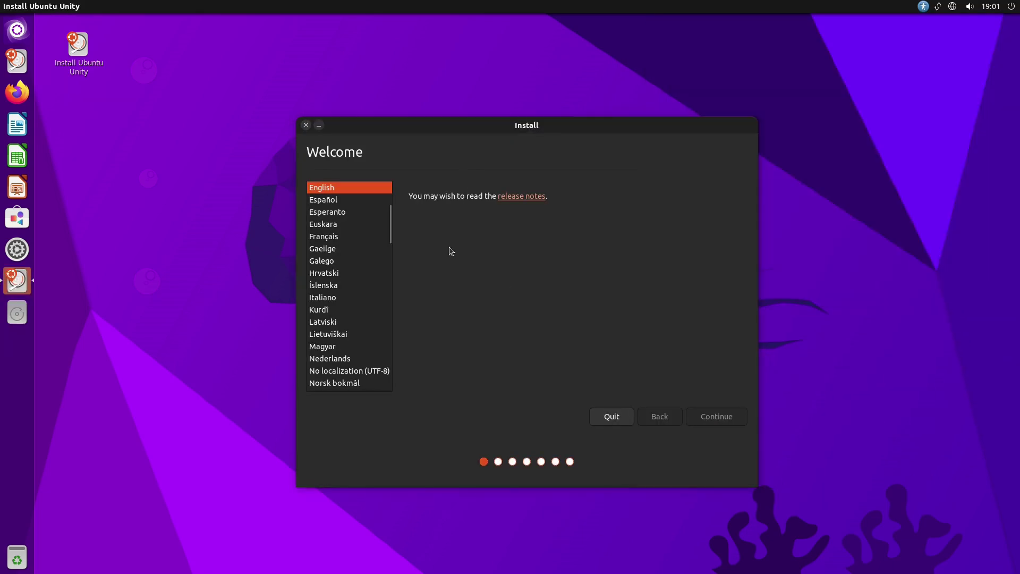
click(719, 423)
click(711, 413)
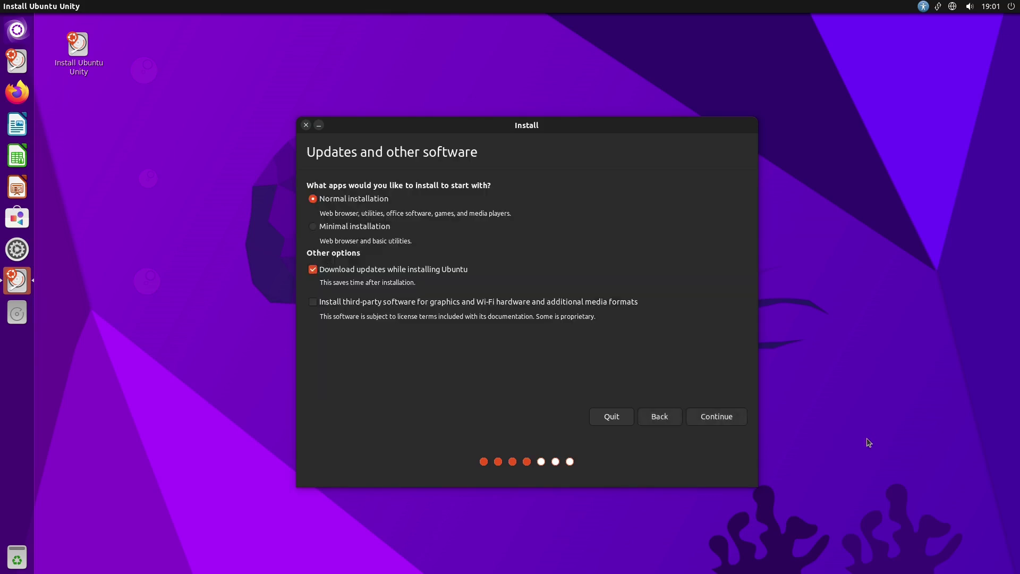
Step: Choose Minimal installation with third-party drivers and media formats enabled
click(350, 227)
click(355, 300)
click(717, 416)
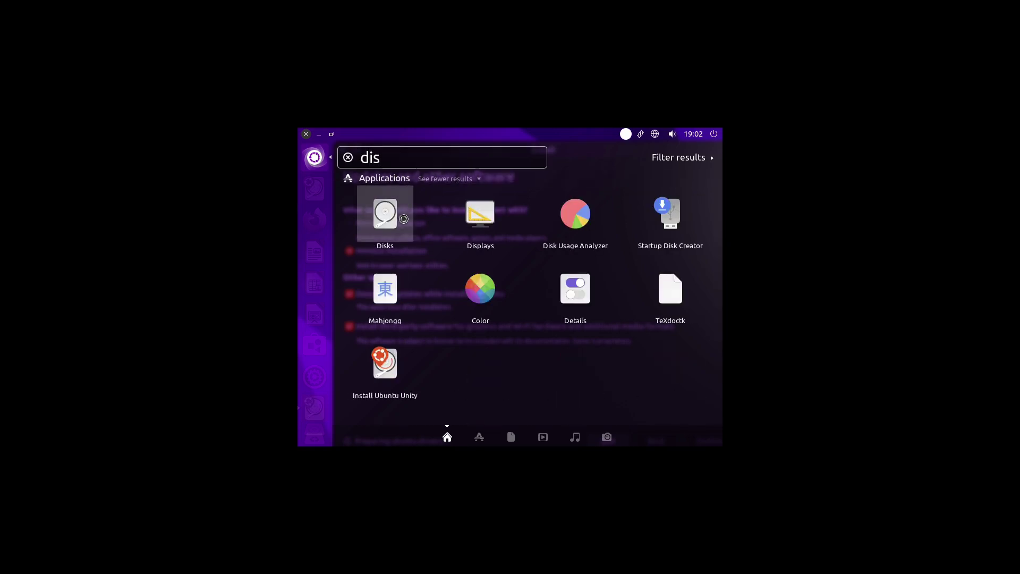
Step: Set the screen to 1920 x 1080 (16:9) in Displays, keep it, and return to the installer
text(p)
key(Return)
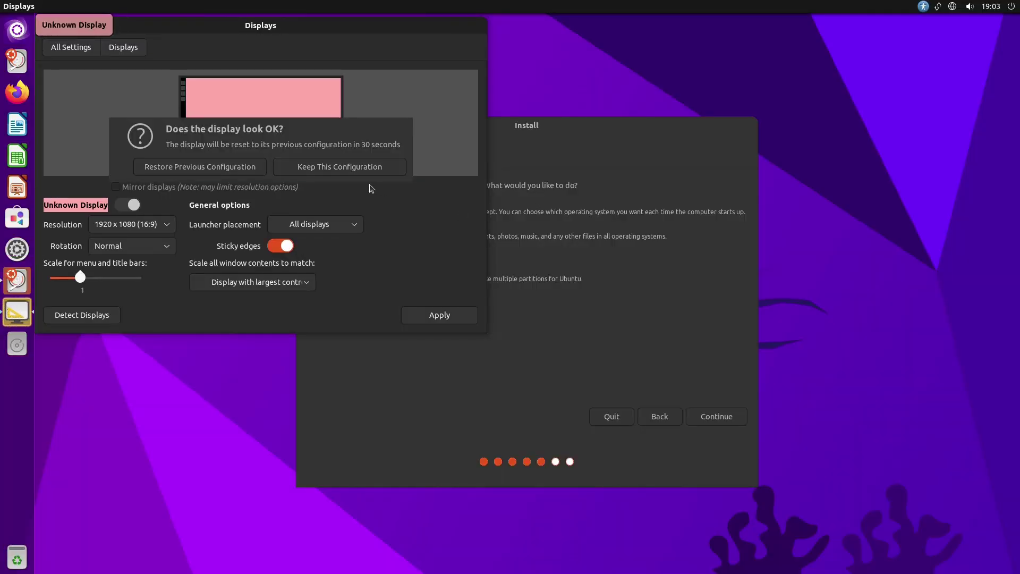
click(336, 169)
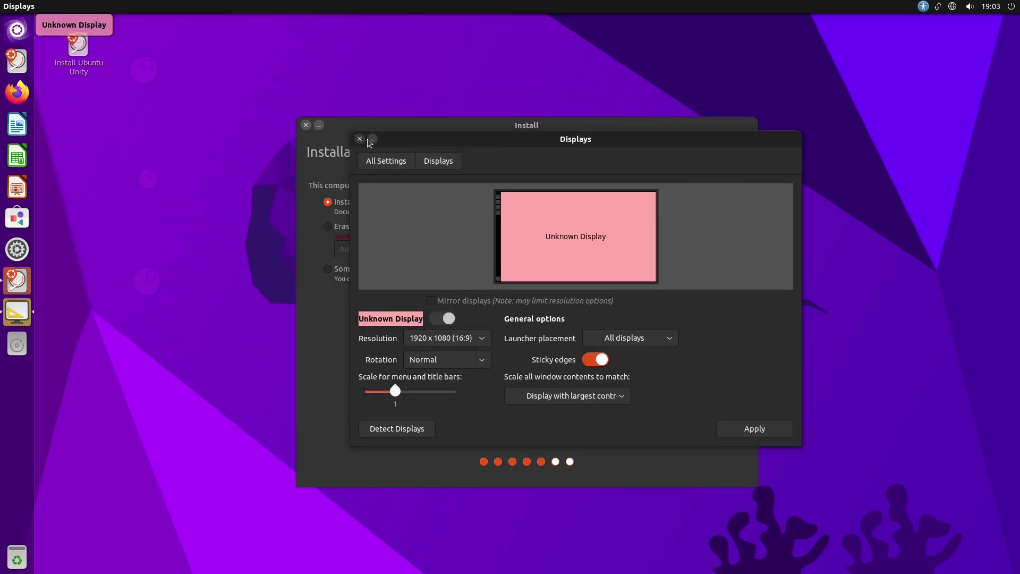
click(355, 142)
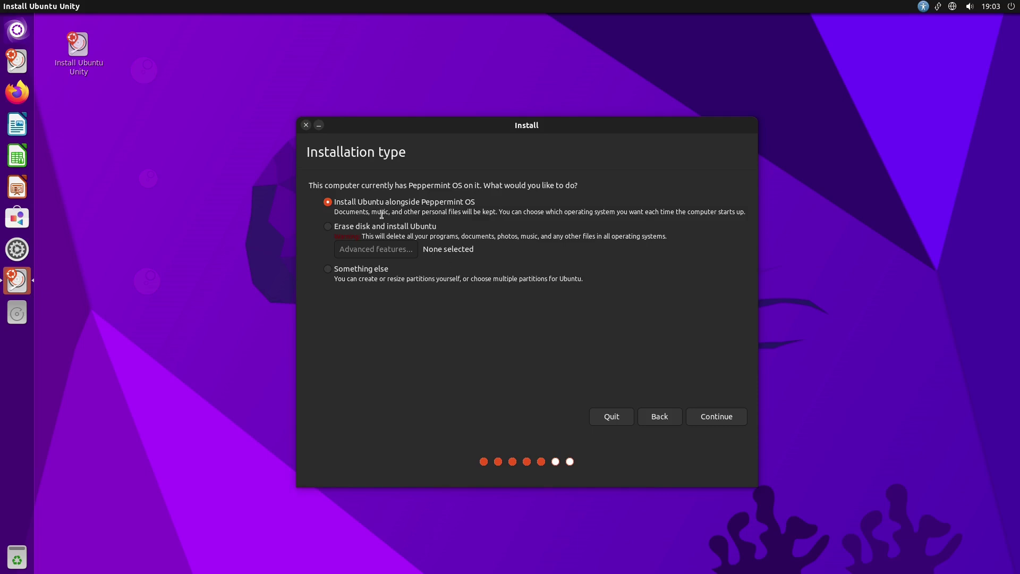
Step: Choose 'Erase disk and install Ubuntu' with LVM and start the installation
click(376, 228)
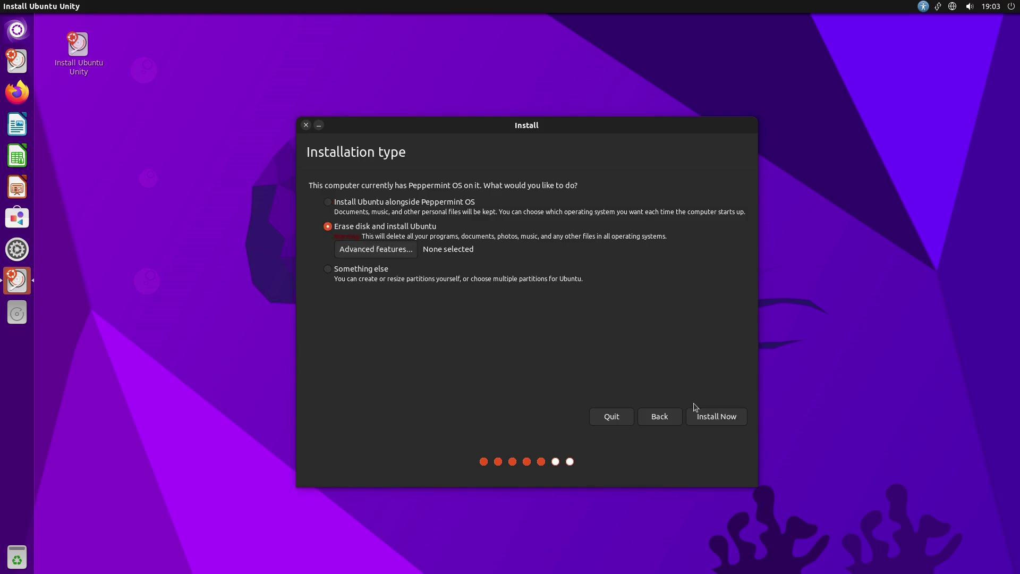
click(397, 247)
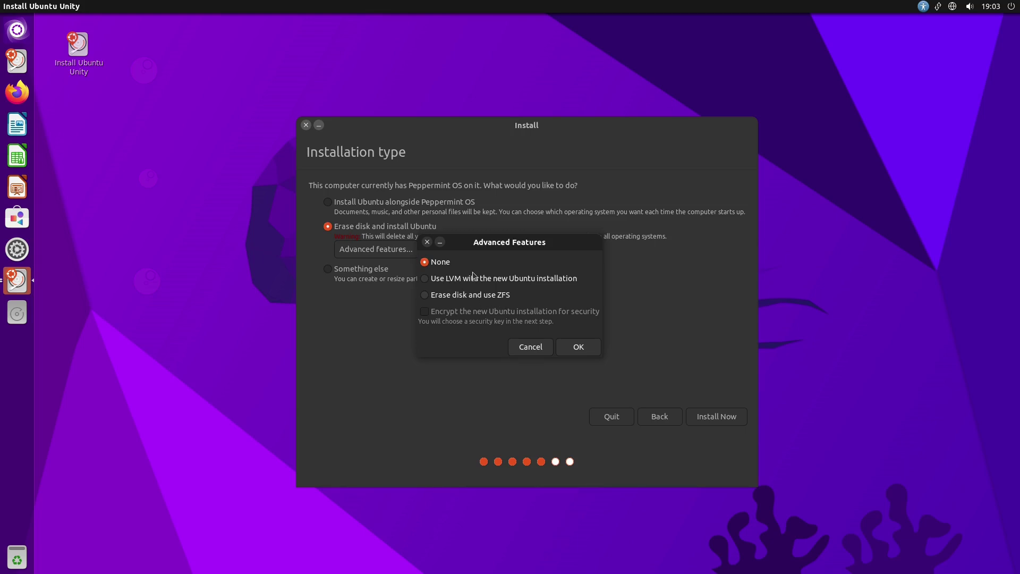
click(445, 279)
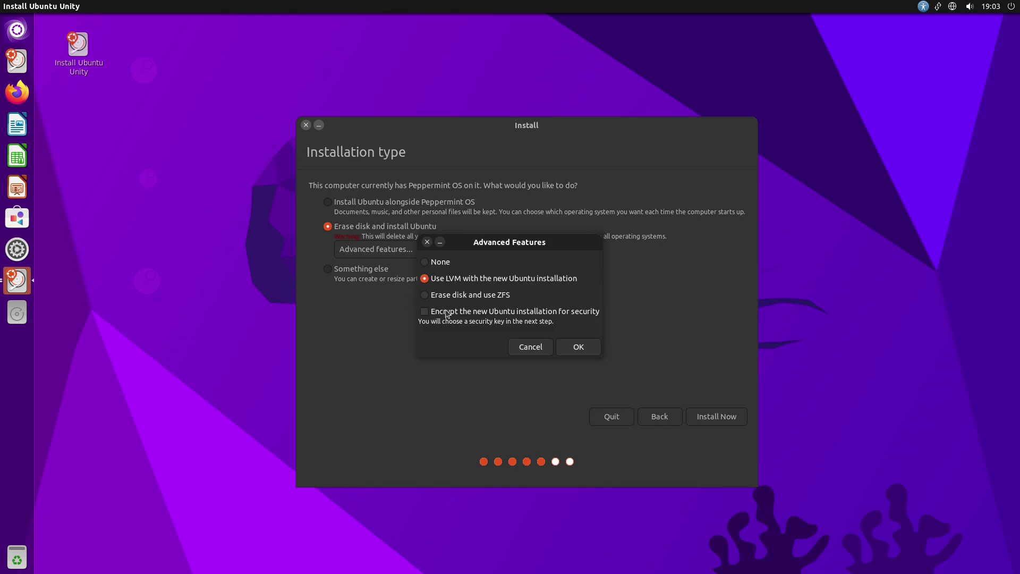
click(574, 351)
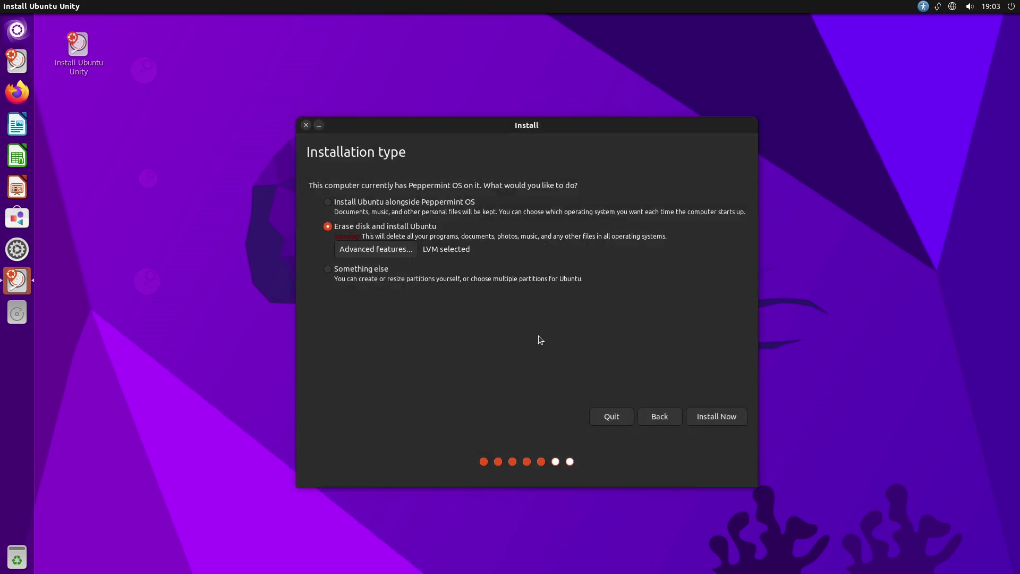
click(722, 417)
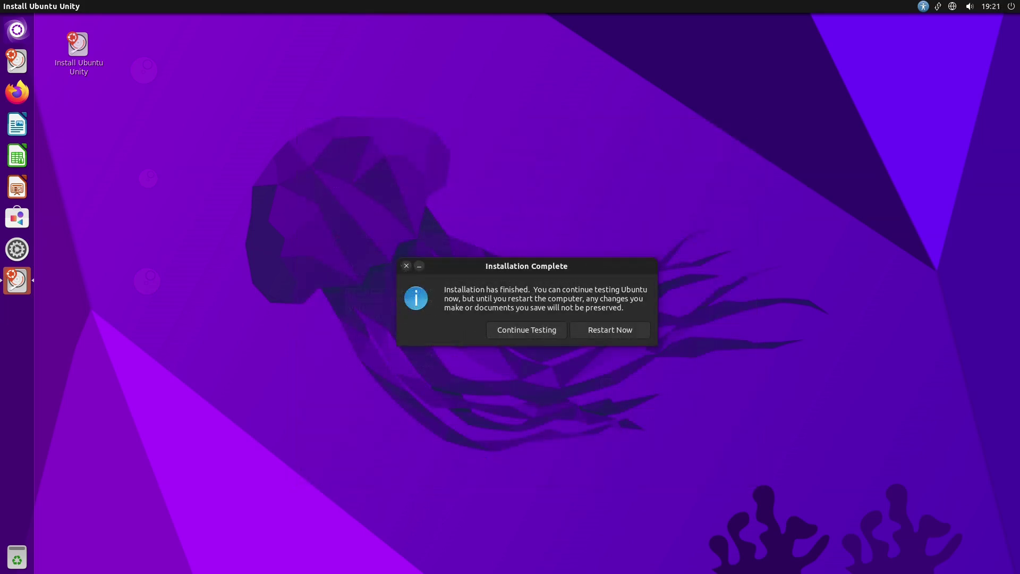
Step: Restart the machine from the Installation Complete dialog into the freshly installed Ubuntu Unity system
click(622, 328)
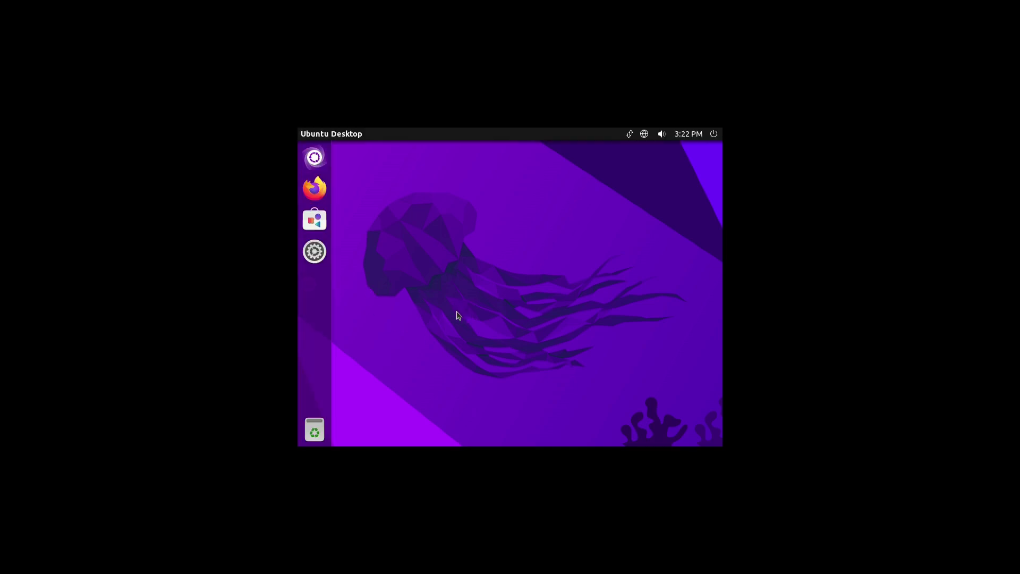
Step: Find Displays by searching 'dis', switch the resolution to 1920 x 1080 and keep it
click(315, 156)
text(dis)
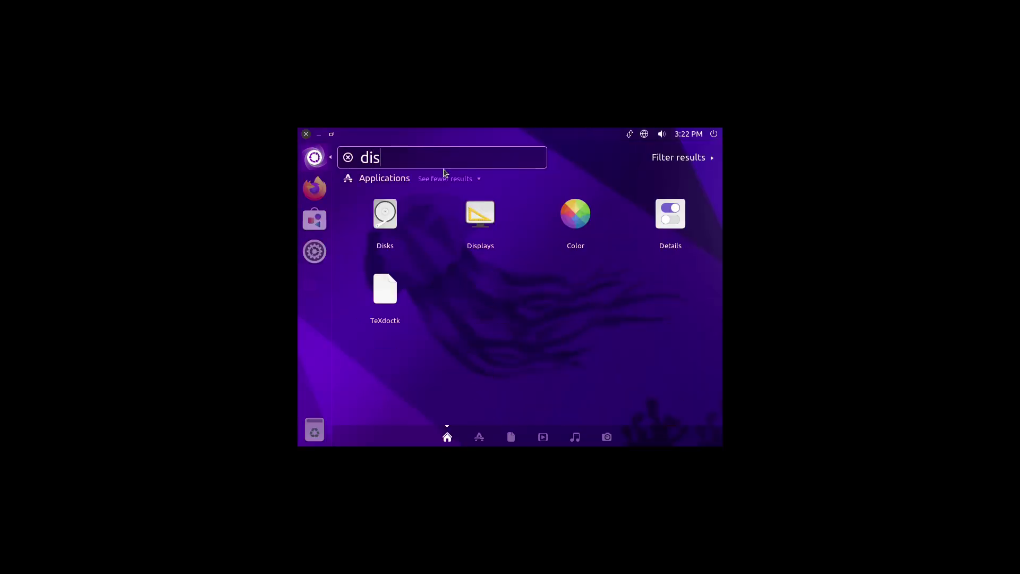
click(481, 220)
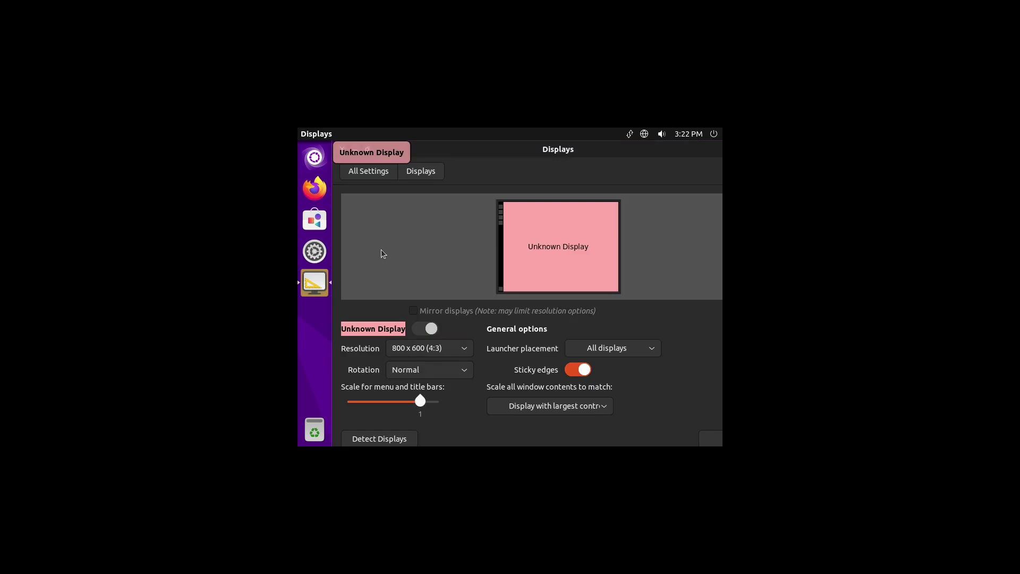
click(456, 350)
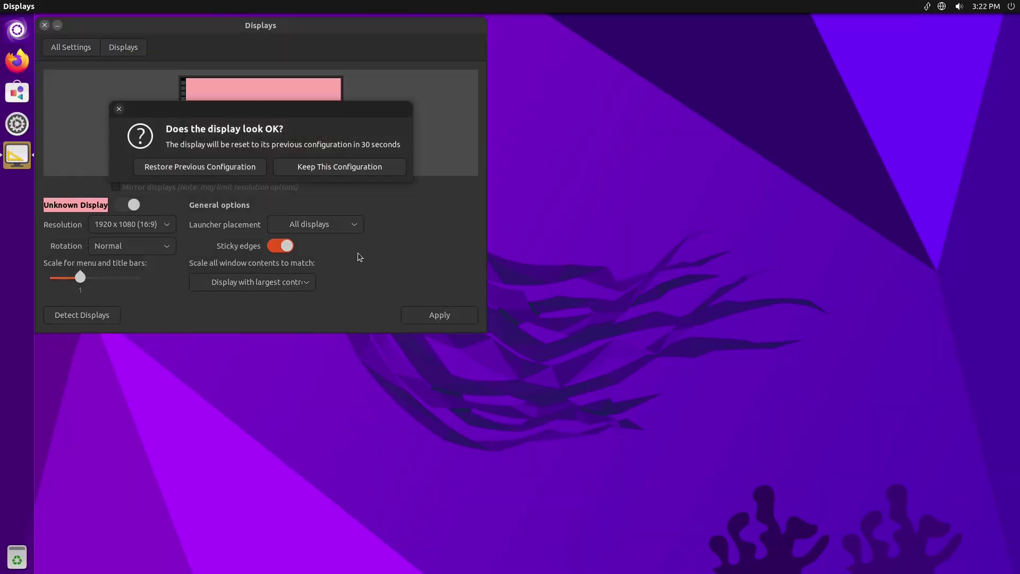
click(350, 173)
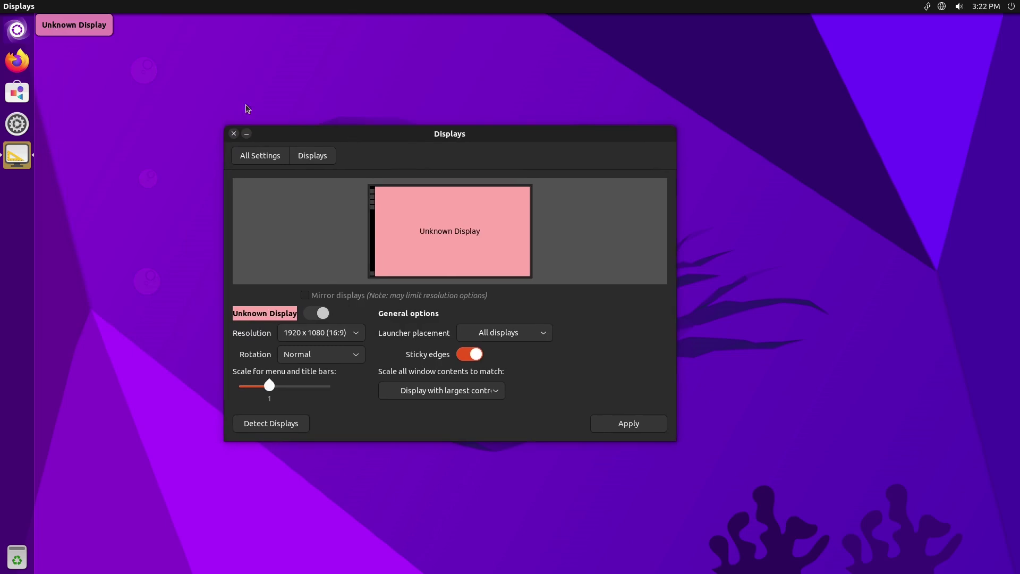
click(232, 133)
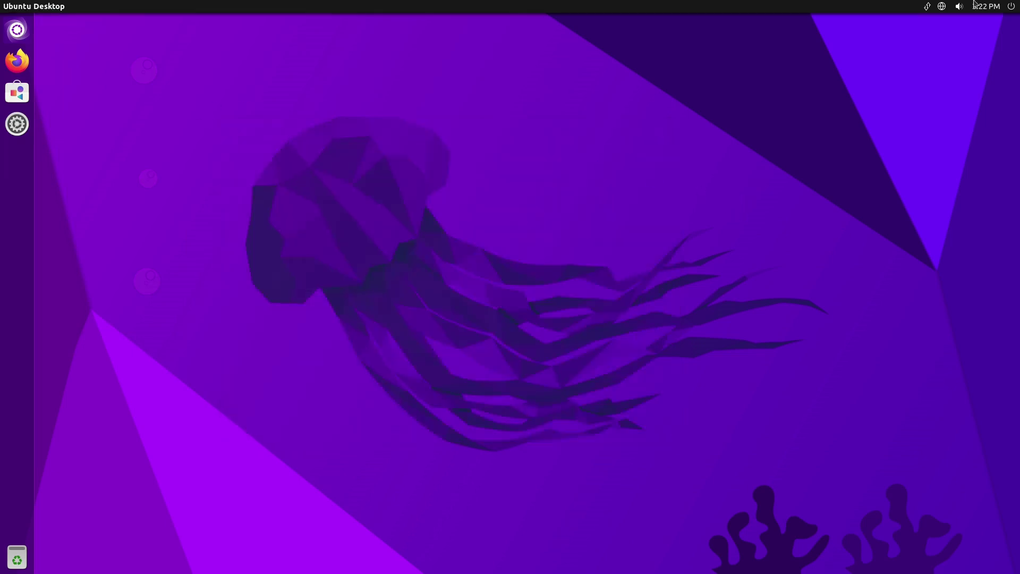
Step: Reopen the Dash and clear the old 'dis' search query
click(9, 26)
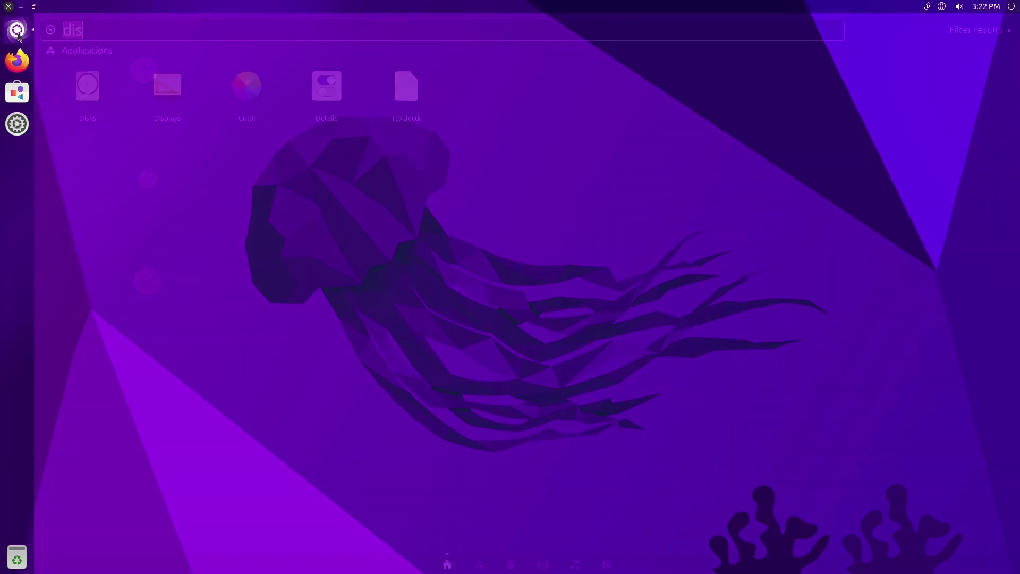
click(21, 41)
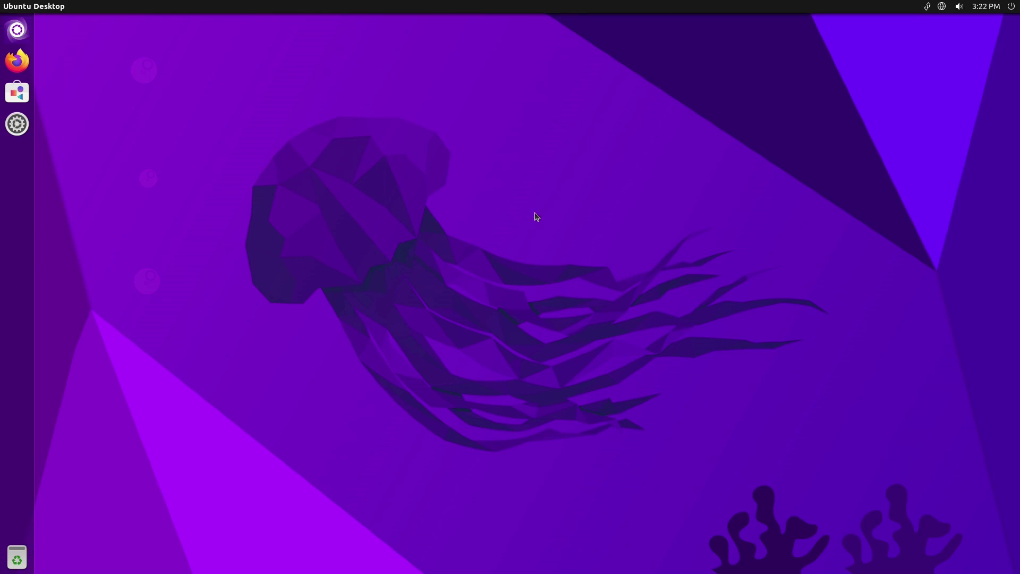
key(super)
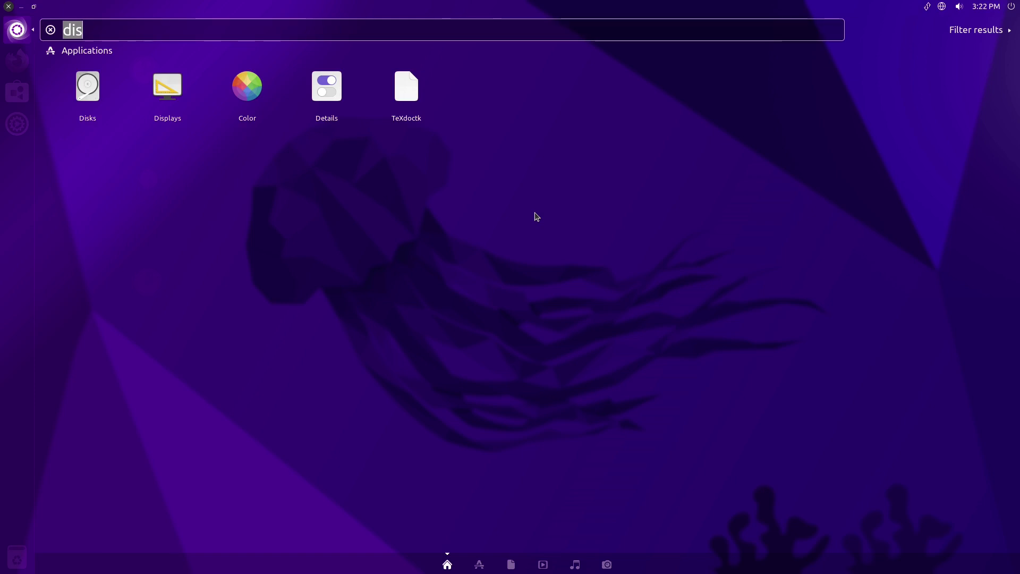
key(BackSpace)
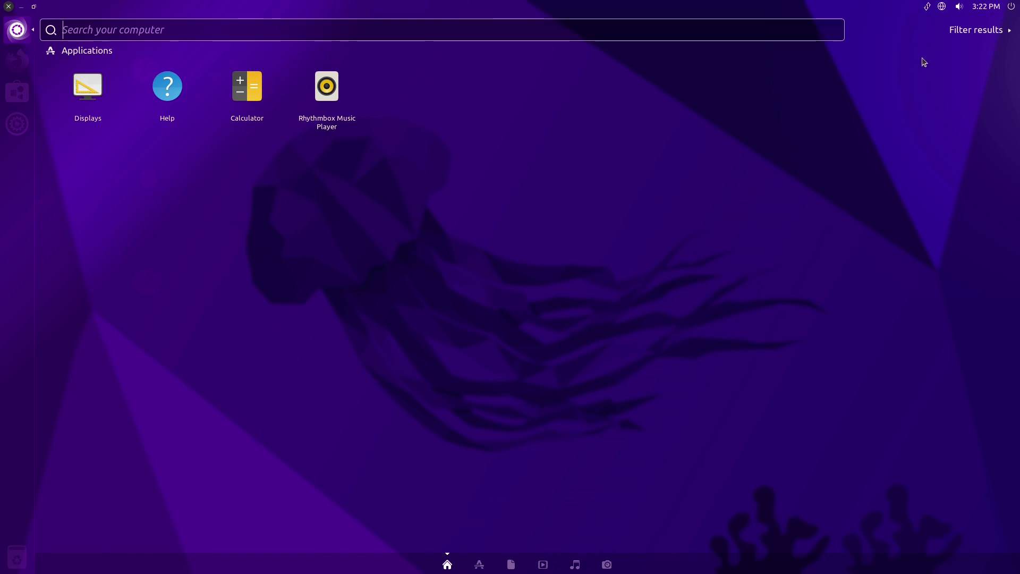
Step: Browse the Dash's Applications, Videos, Music and Photos categories, ending on Applications
click(479, 565)
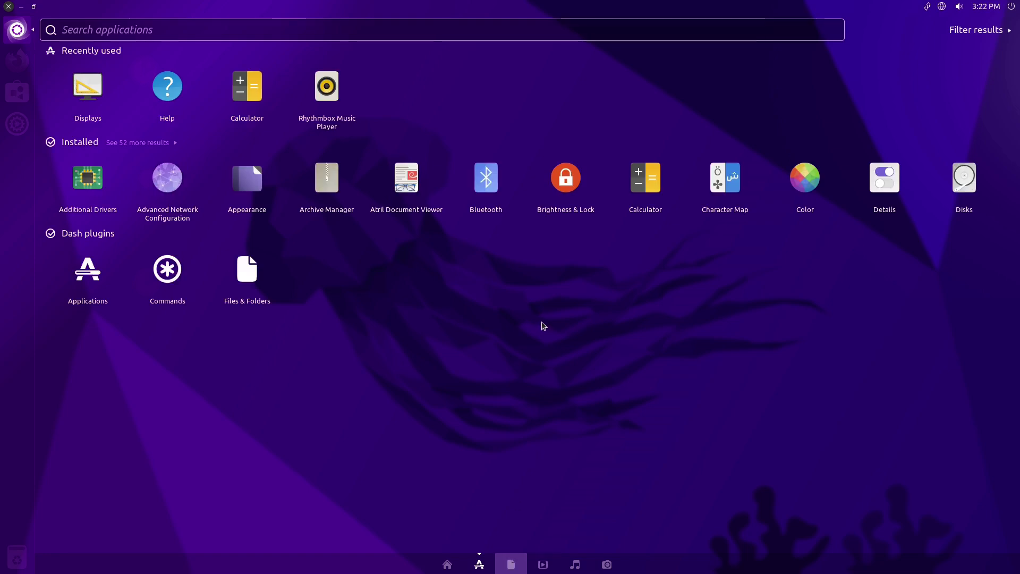
click(543, 564)
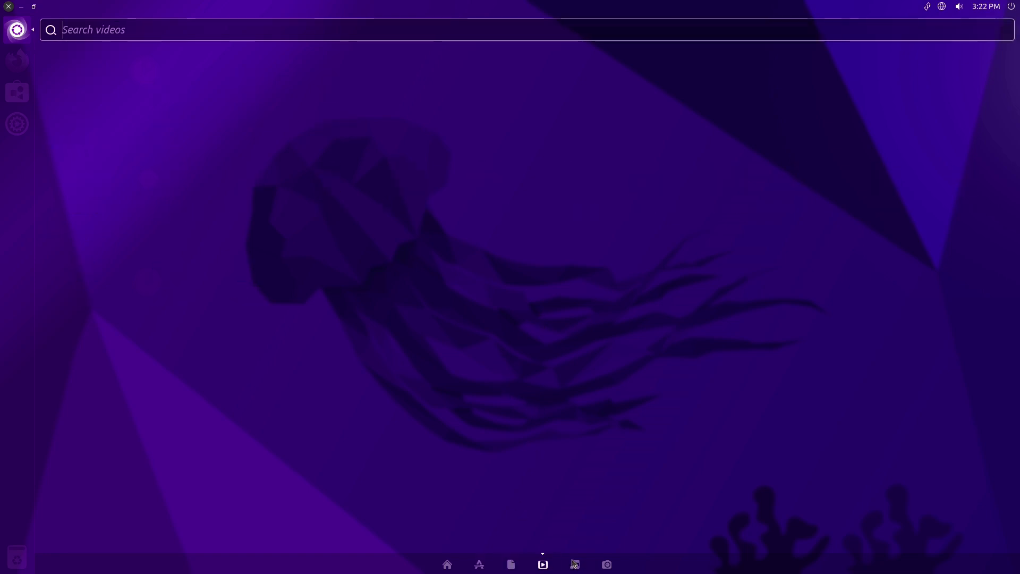
click(575, 564)
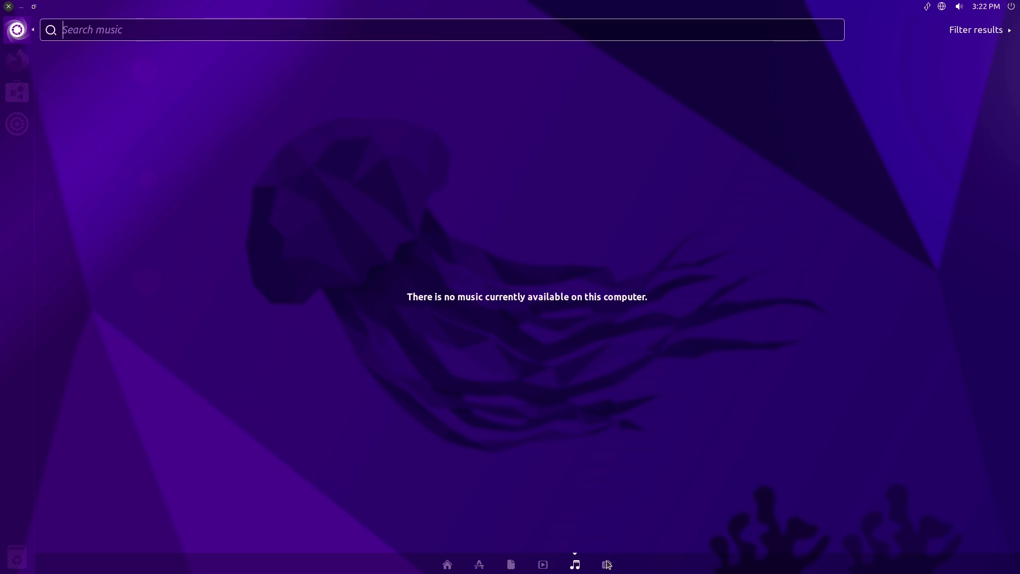
key(ctrl+Tab)
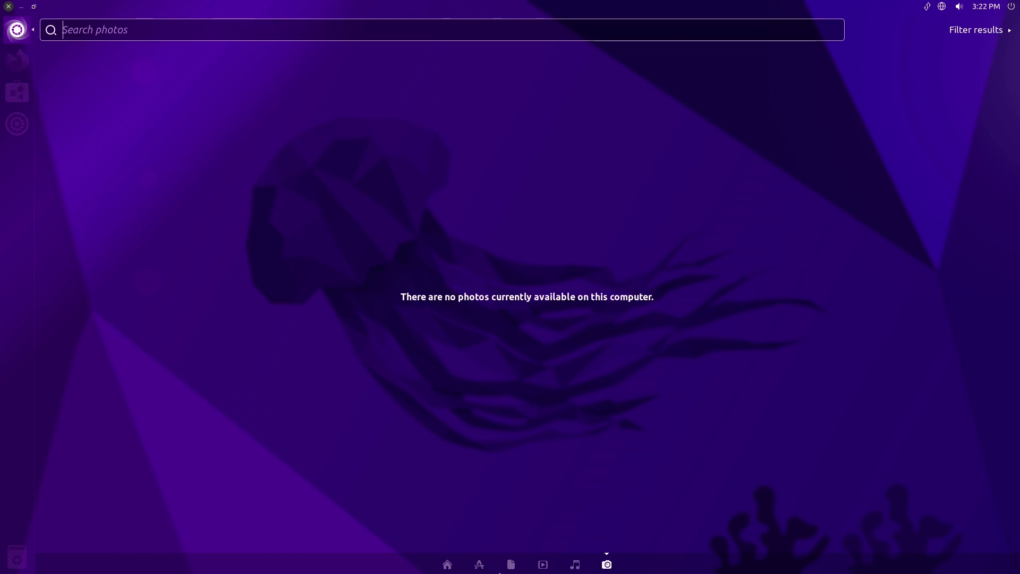
click(478, 566)
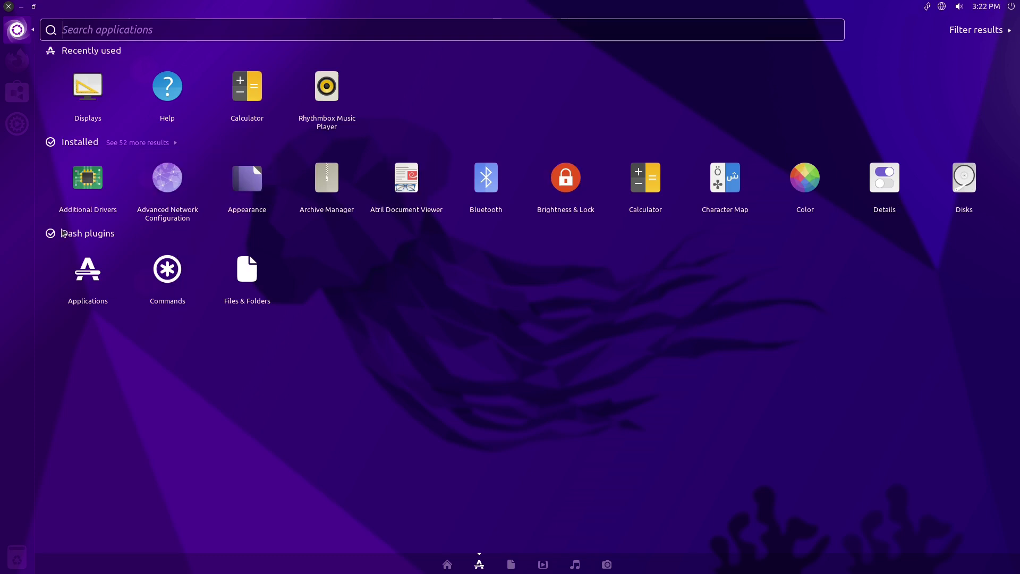
click(447, 565)
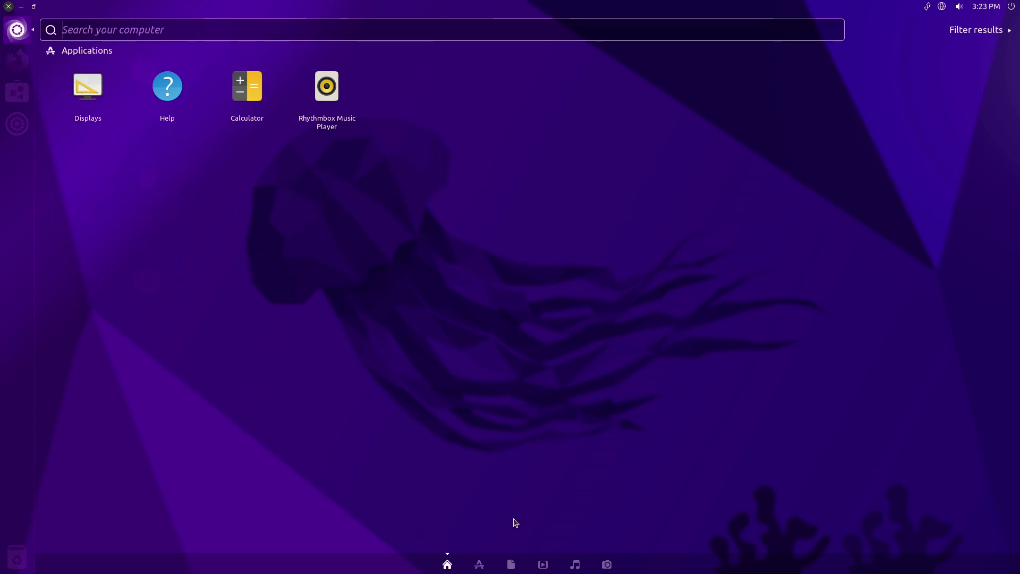
click(480, 565)
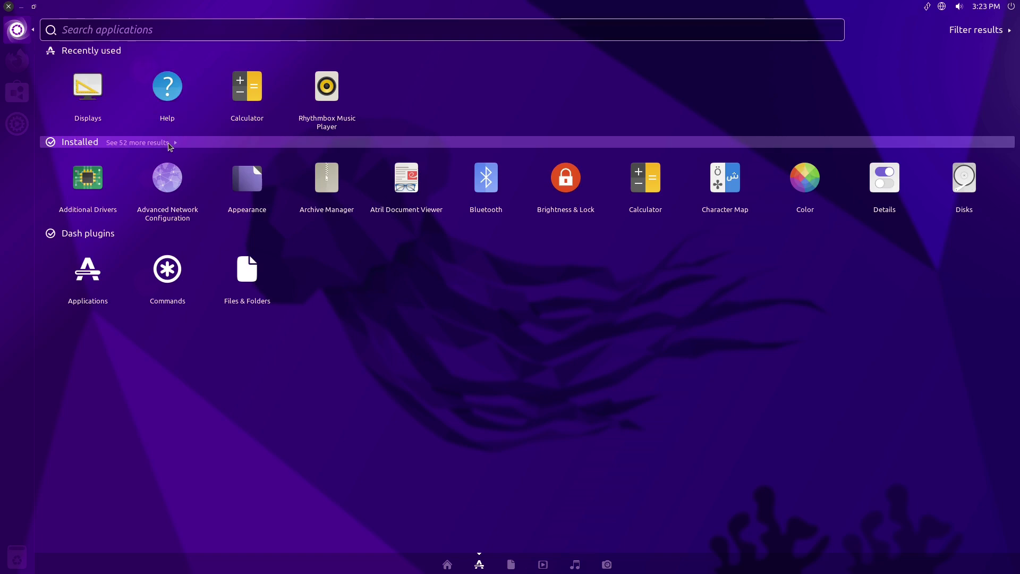
Step: Expand the Installed applications list and launch System Settings, going to Appearance
click(134, 144)
scroll(296, 211, down, 5)
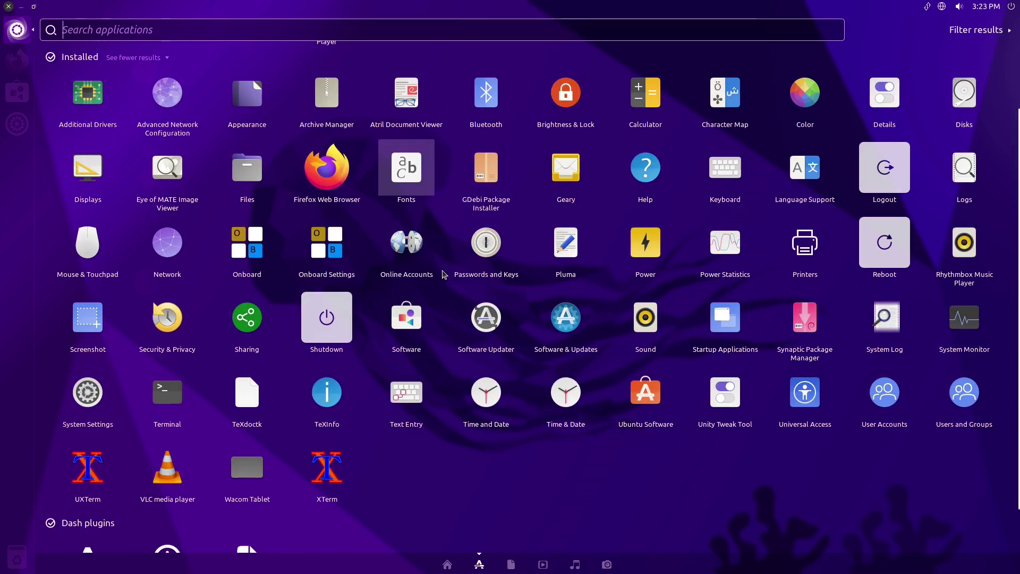
scroll(797, 372, up, 5)
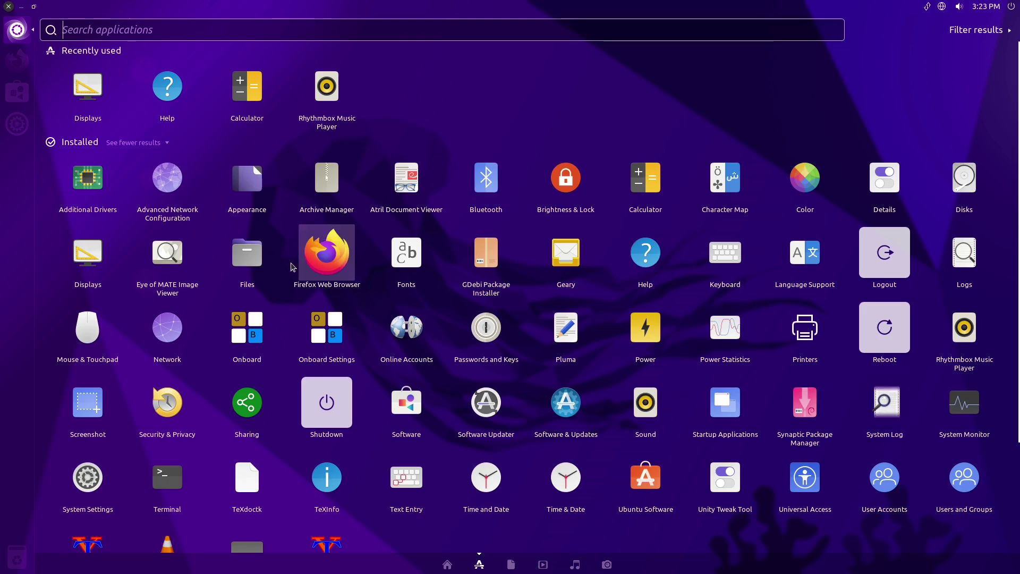
scroll(909, 211, down, 3)
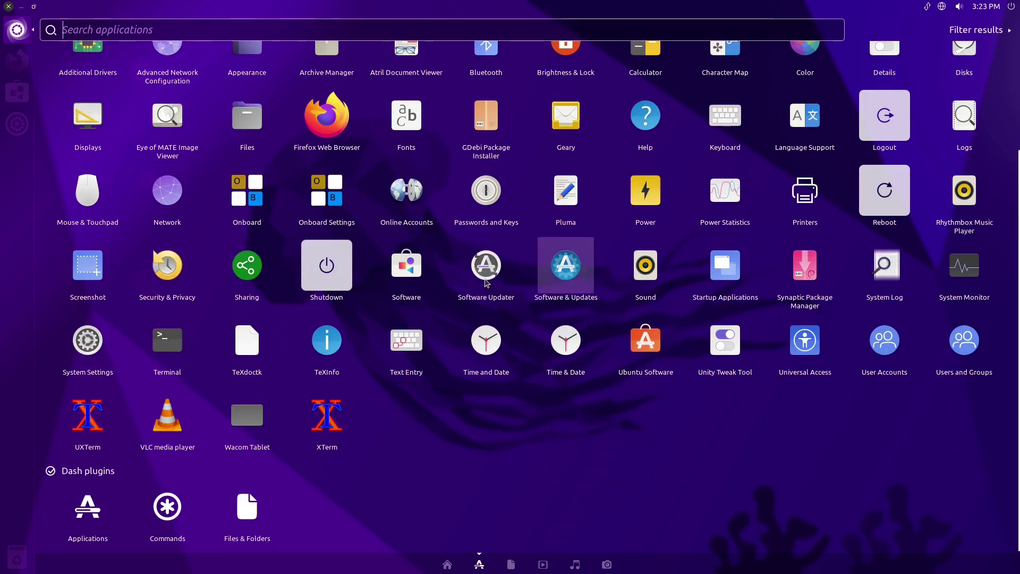
click(250, 417)
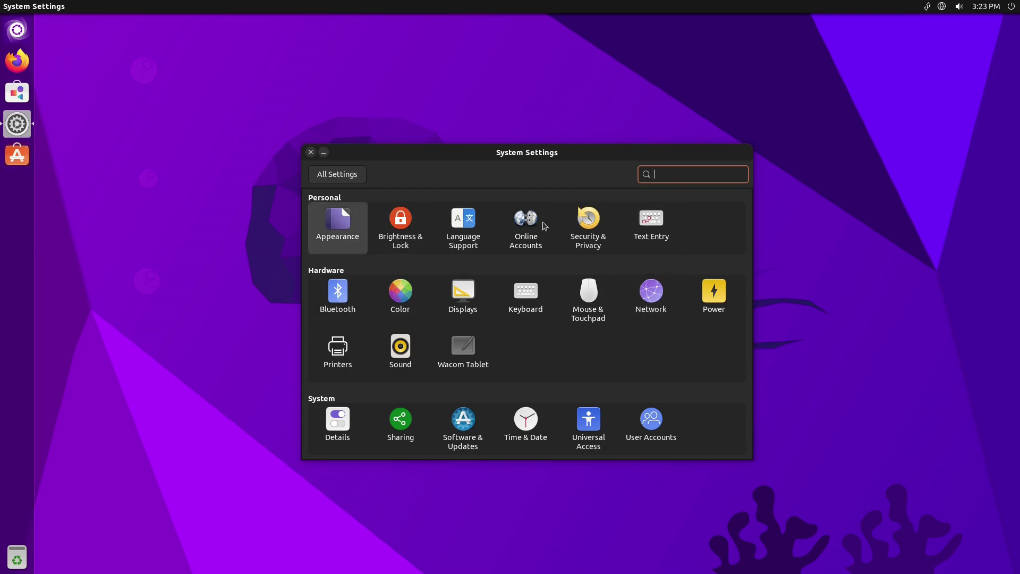
click(341, 228)
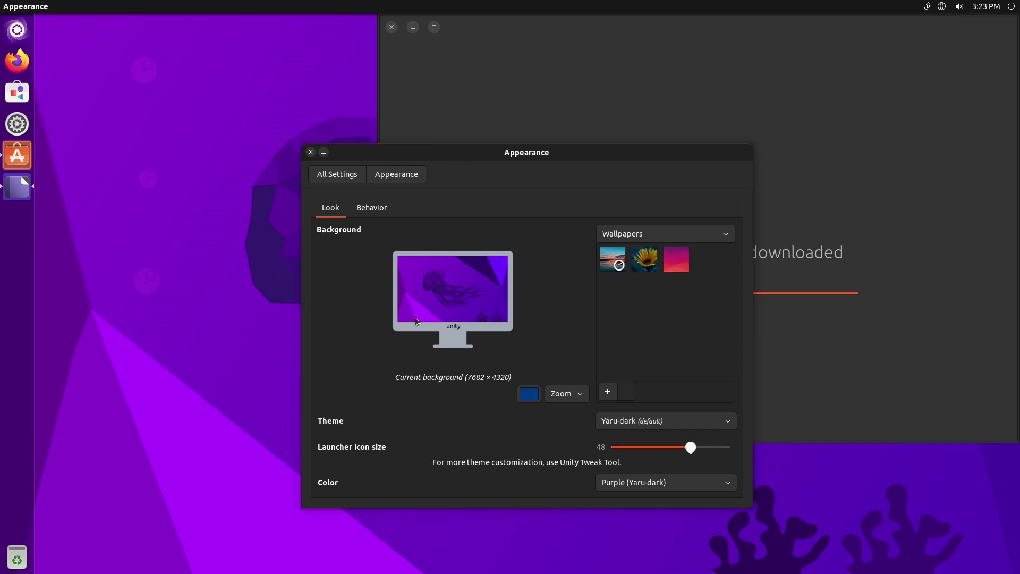
Step: Look through the Appearance Behavior and Look tabs, then close the window with Alt+F4
click(372, 208)
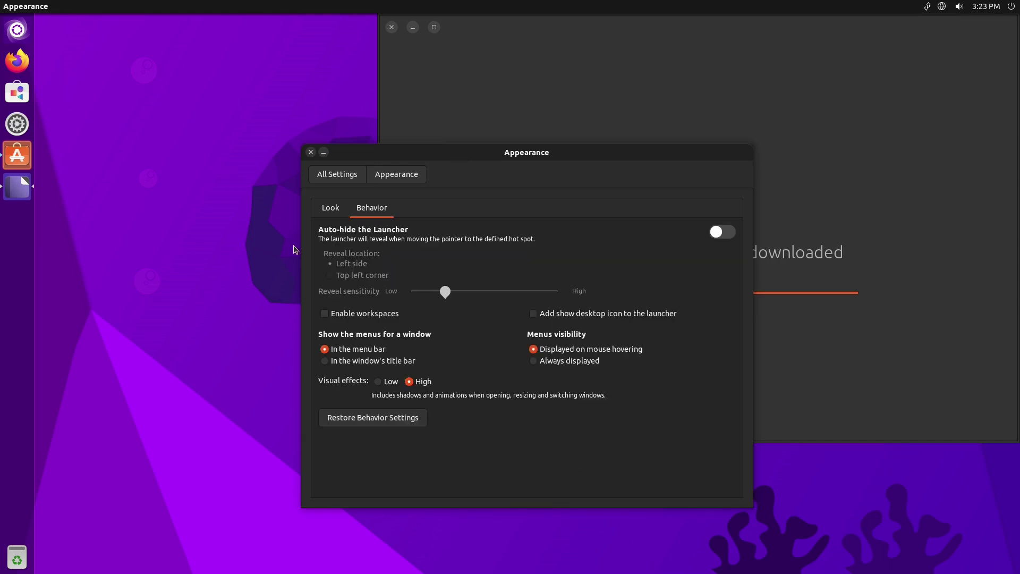
click(331, 210)
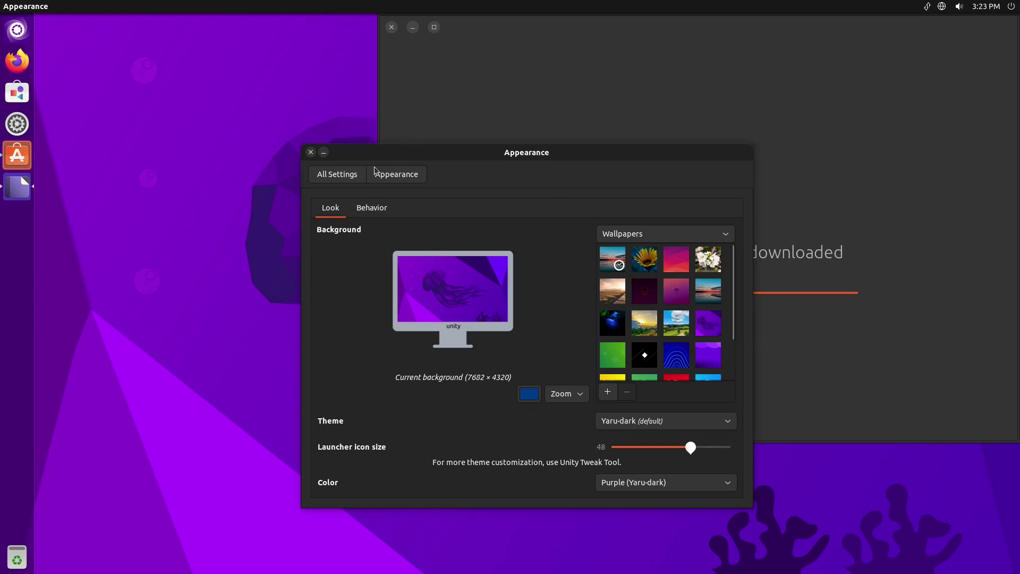
key(alt+F4)
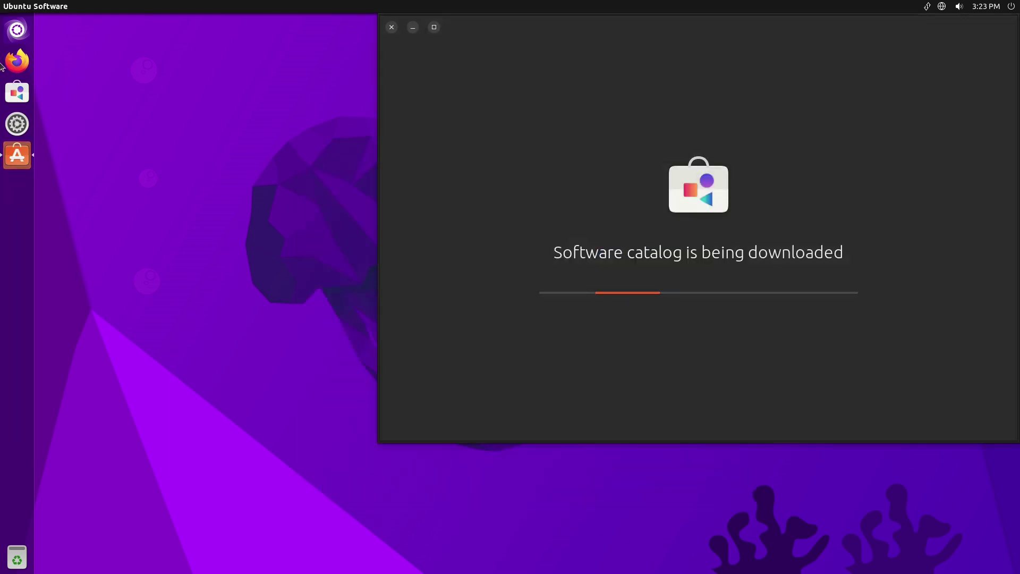
Step: Launch System Monitor via a 'sys' Dash search and view its Resources usage graphs
click(17, 30)
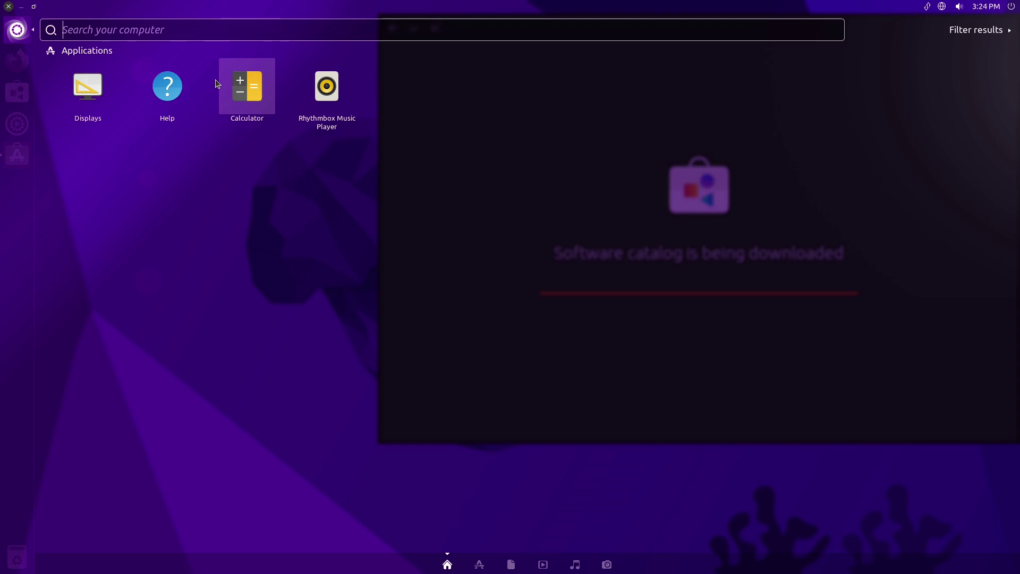
text(sys)
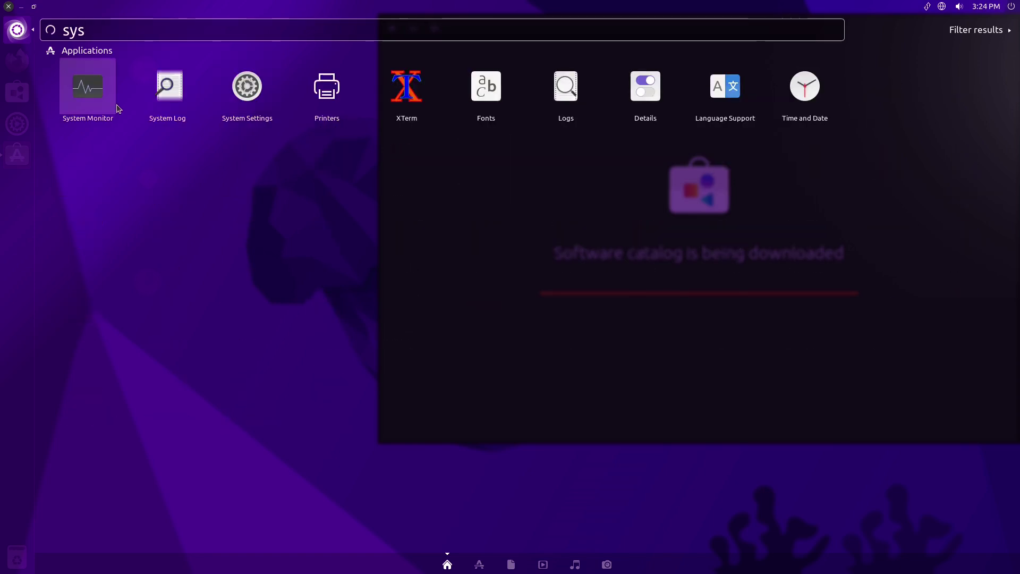
click(87, 88)
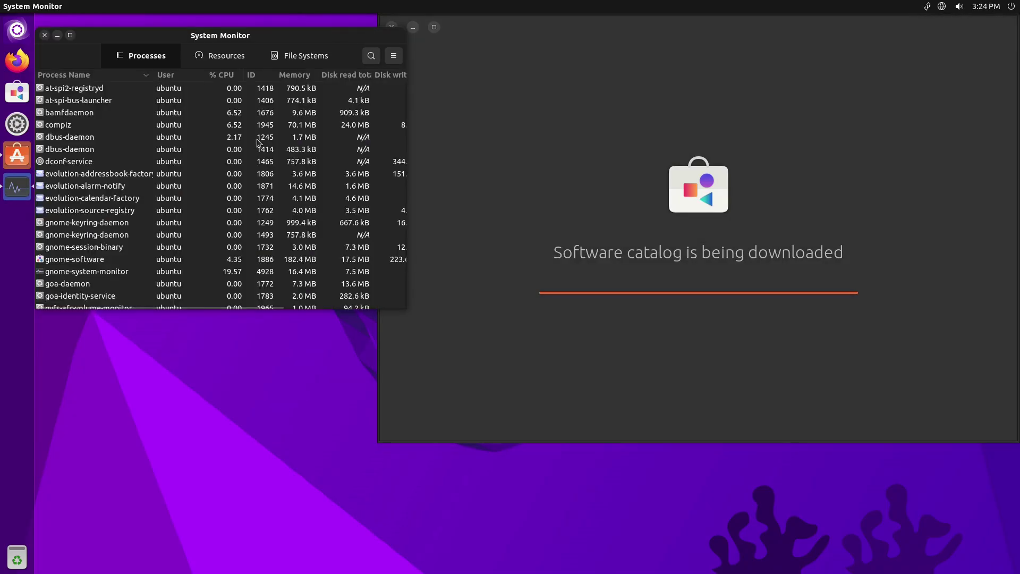
click(226, 55)
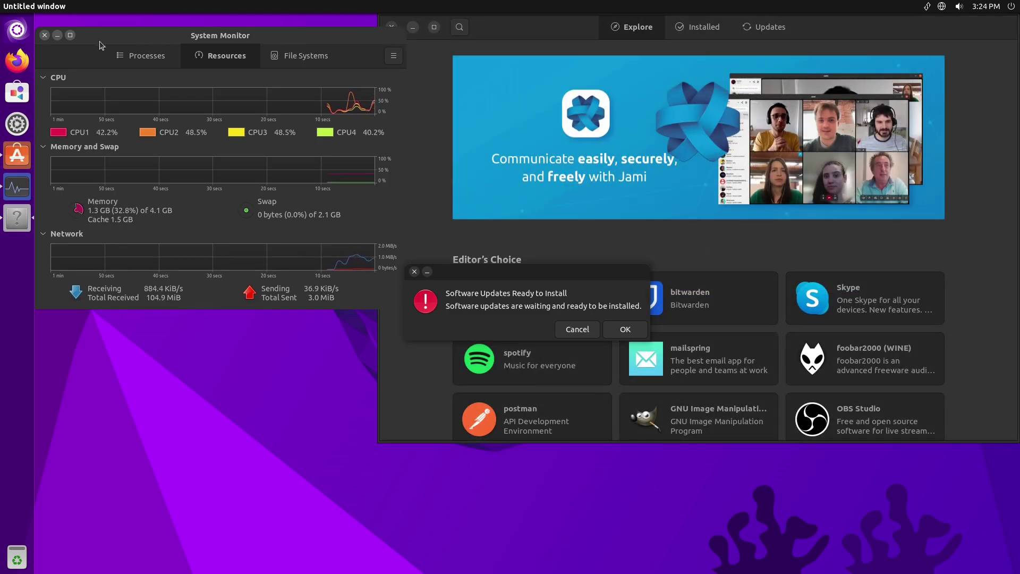
Step: Close System Monitor and cancel the pending Software Updates prompt
click(43, 38)
click(43, 38)
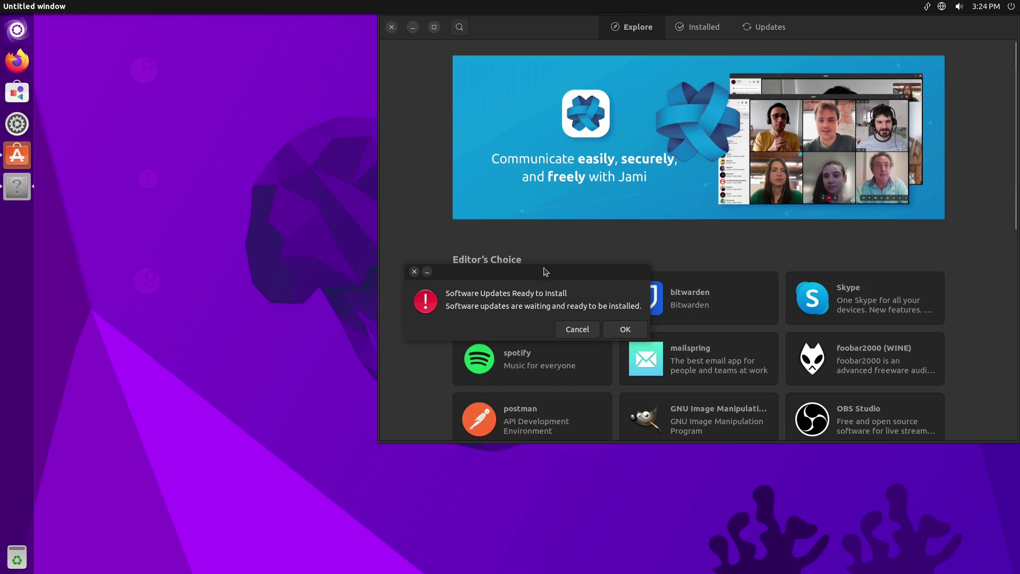
drag(512, 272, 348, 240)
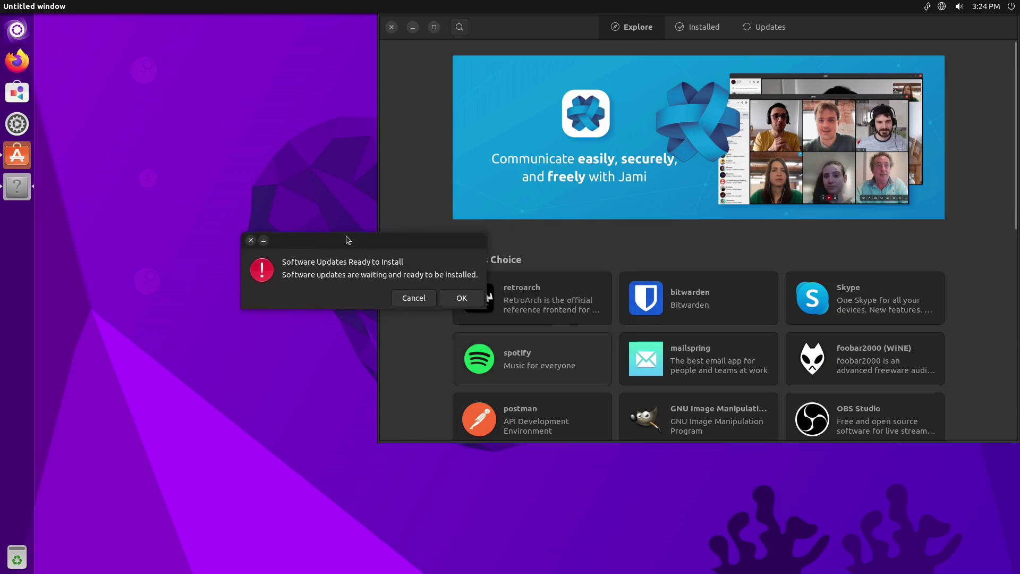
click(402, 293)
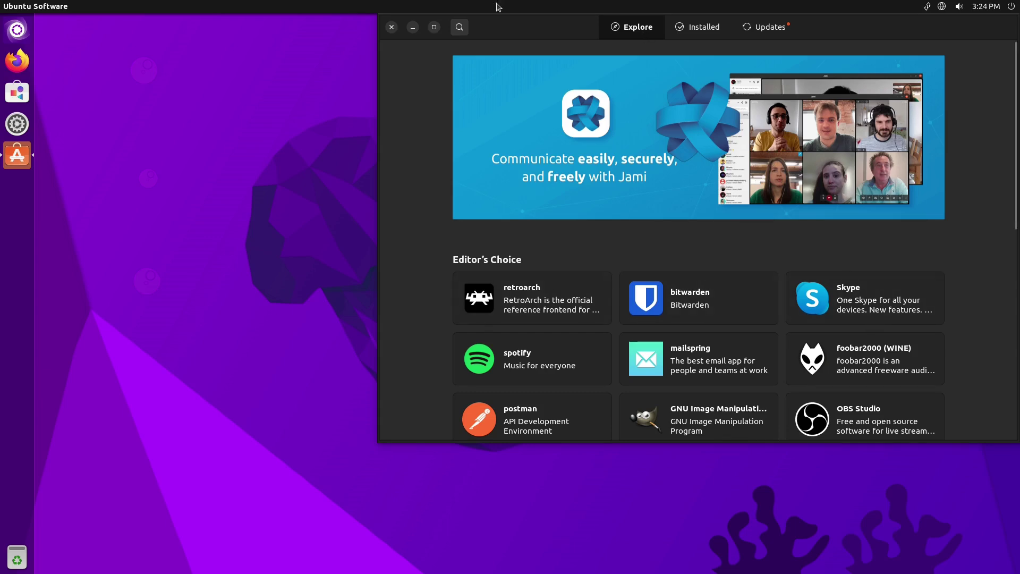
Step: Move the Ubuntu Software window toward the centre, scroll through Explore, and open app search
drag(874, 27, 754, 40)
scroll(710, 396, down, 3)
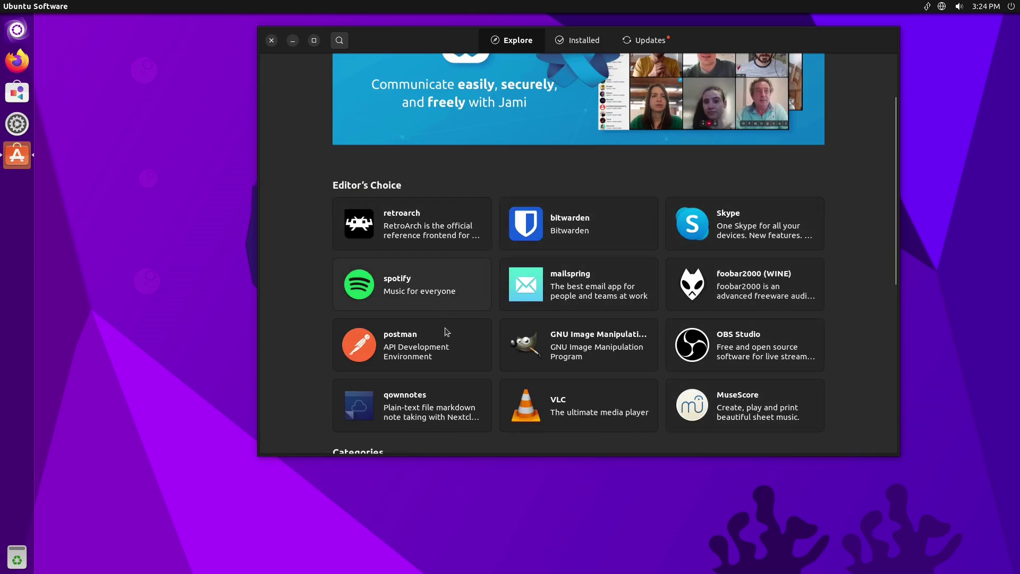
scroll(715, 348, down, 3)
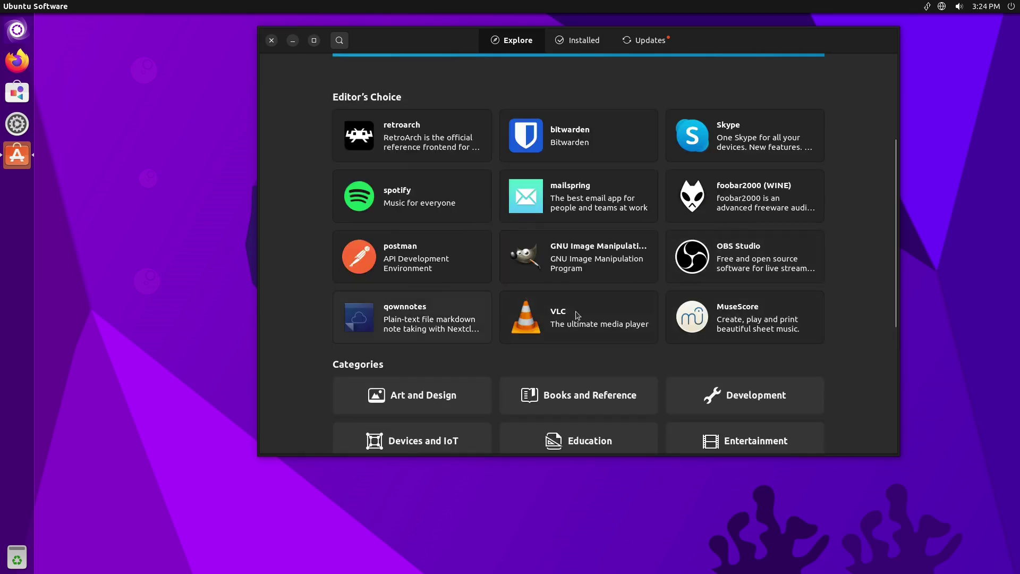
scroll(802, 340, down, 5)
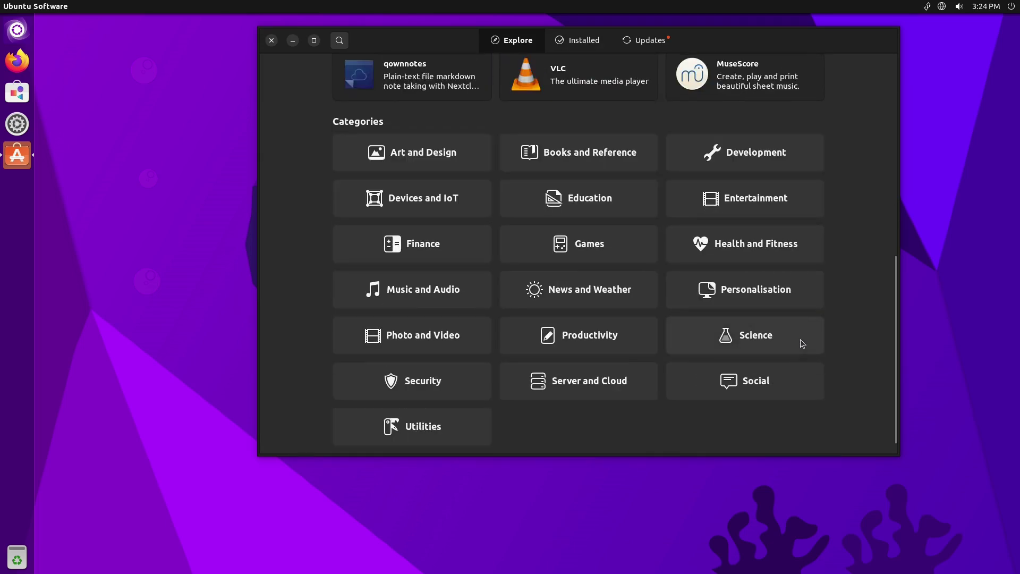
scroll(802, 343, up, 8)
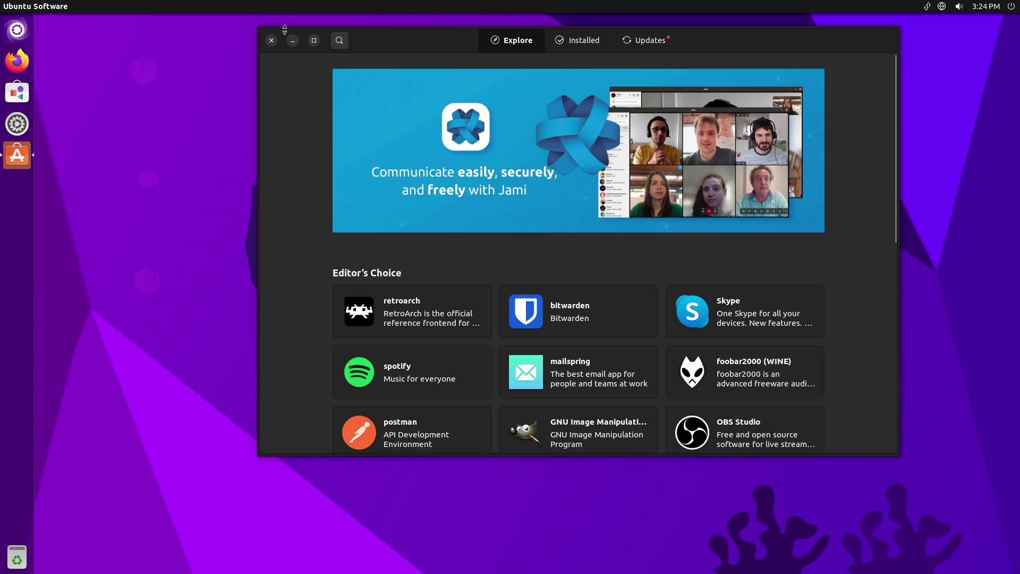
click(340, 41)
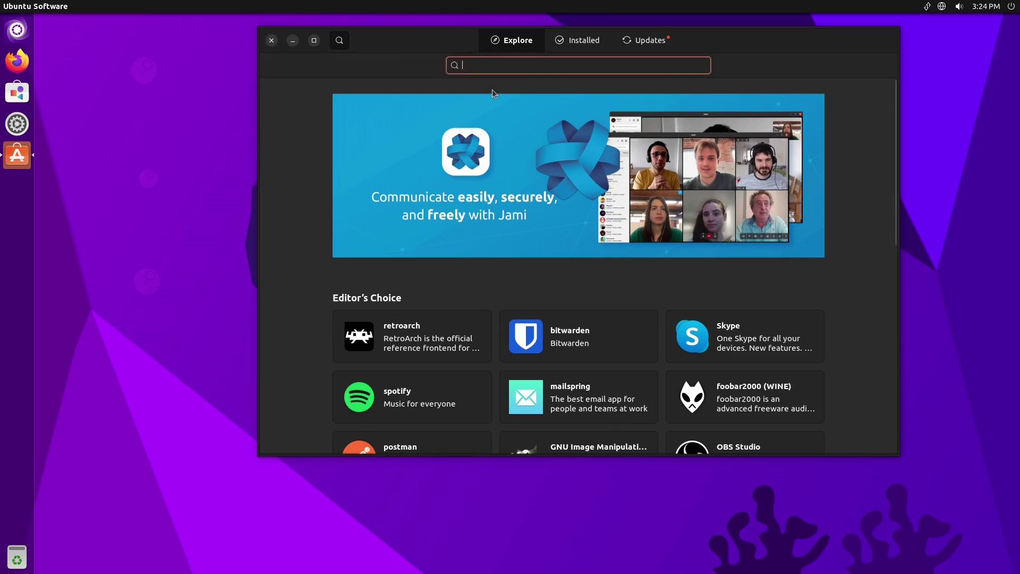
Step: Search 'kdenlive' and check the Snap result's available channels, then return to results
text(kdenlive)
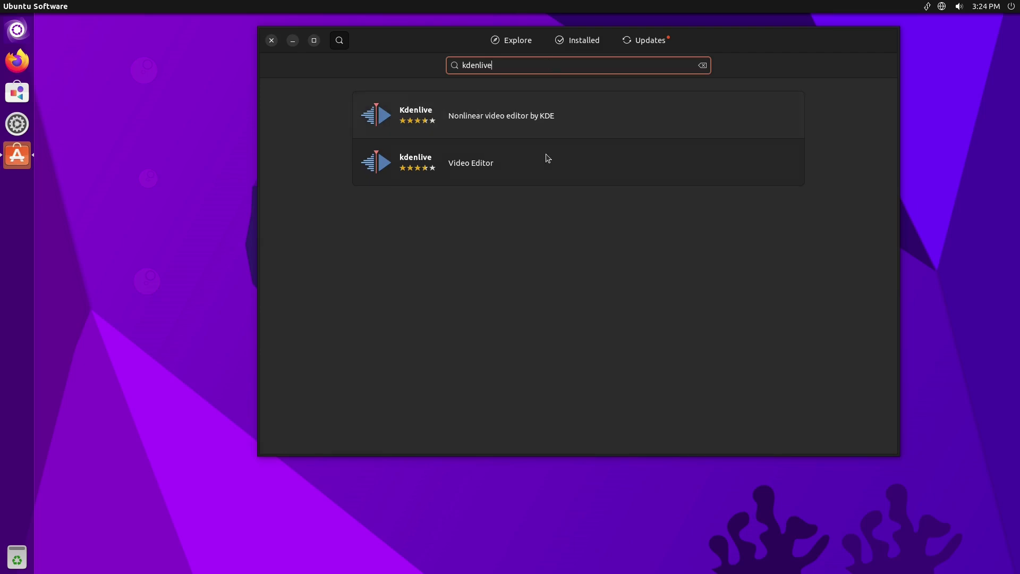
click(547, 157)
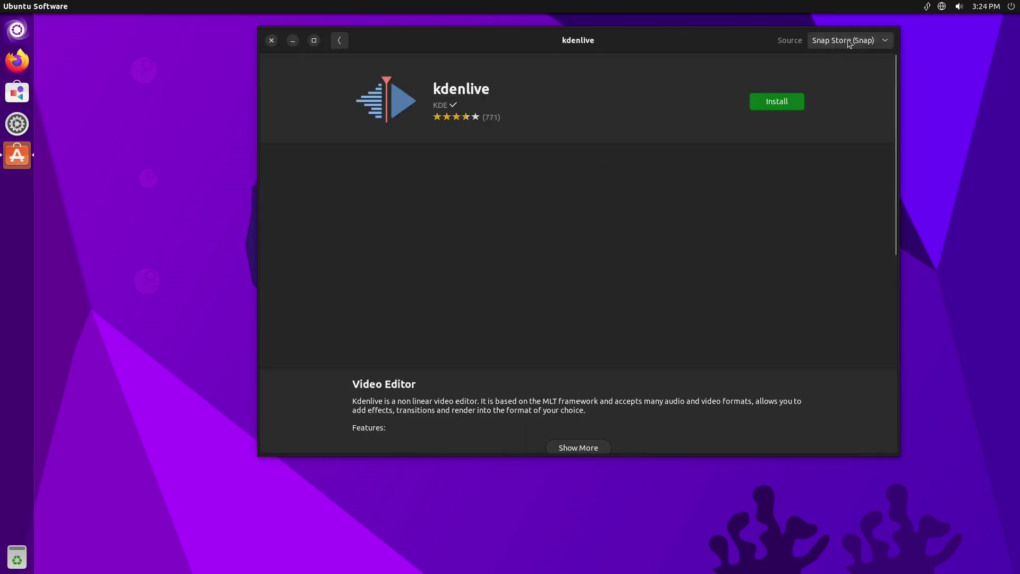
click(849, 41)
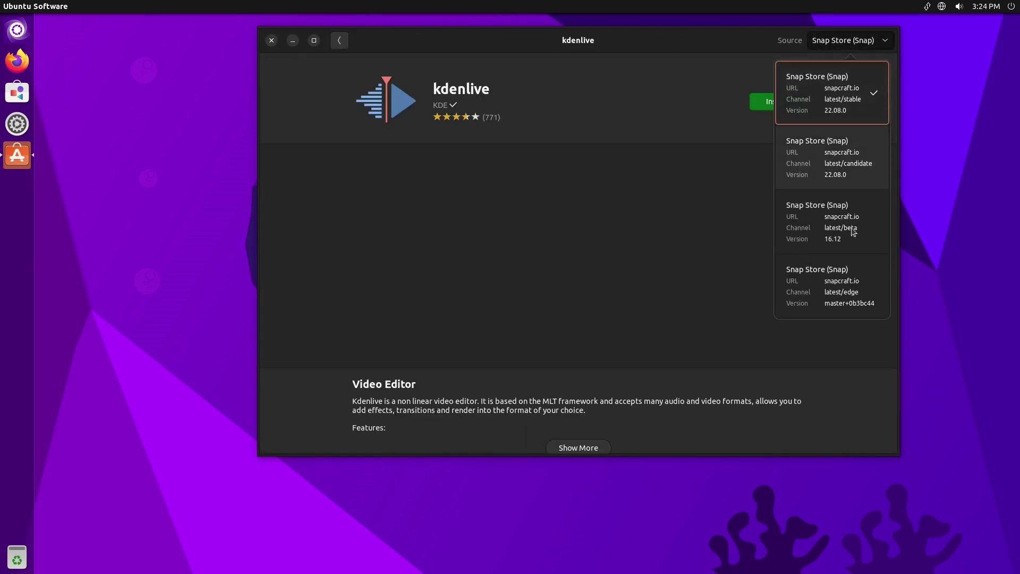
click(737, 235)
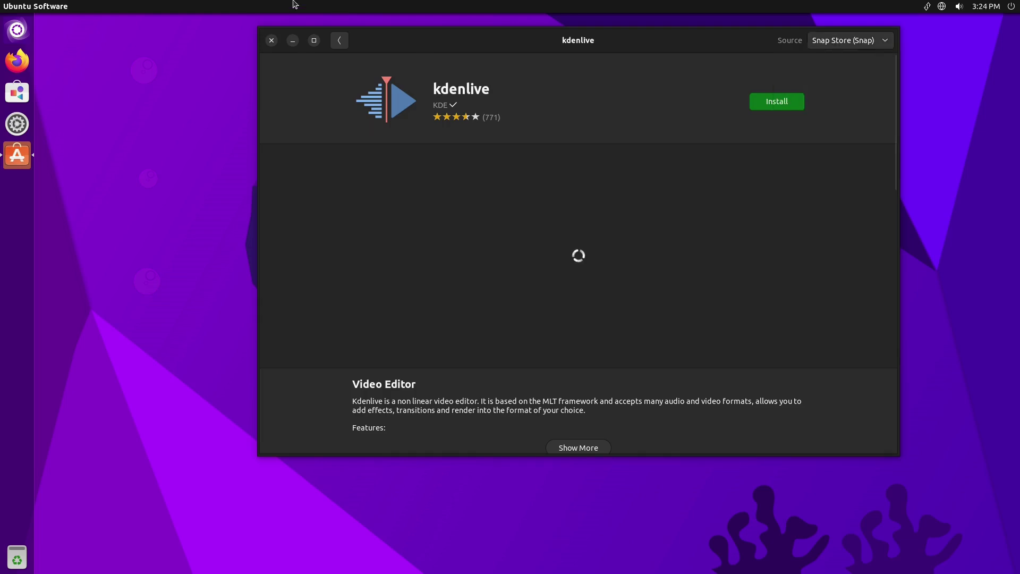
click(339, 41)
Step: Open the deb Kdenlive entry, keep the ubuntu-jammy-universe source, scroll reviews, and close the store
click(449, 107)
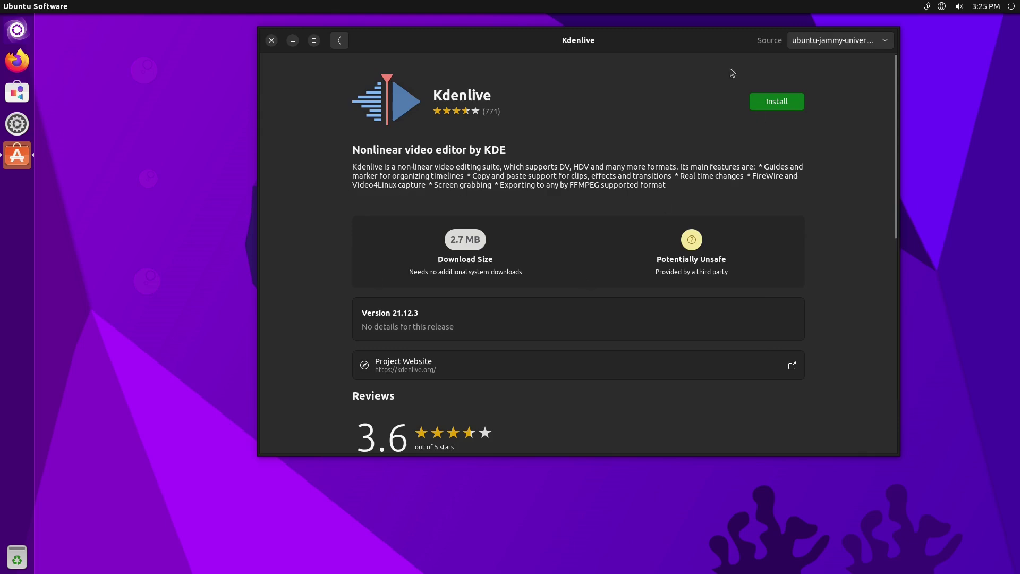
click(872, 45)
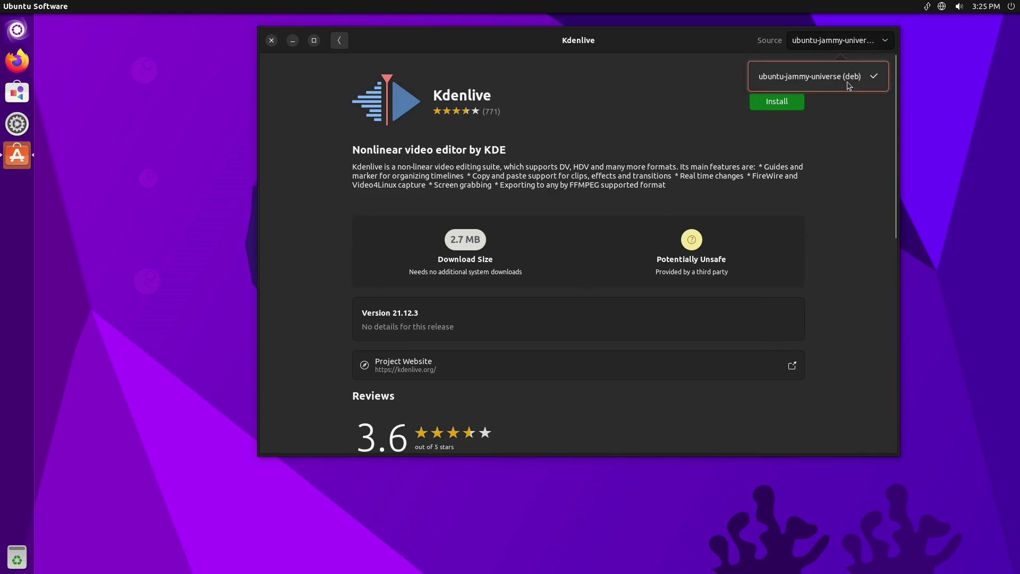
click(754, 214)
scroll(749, 218, down, 10)
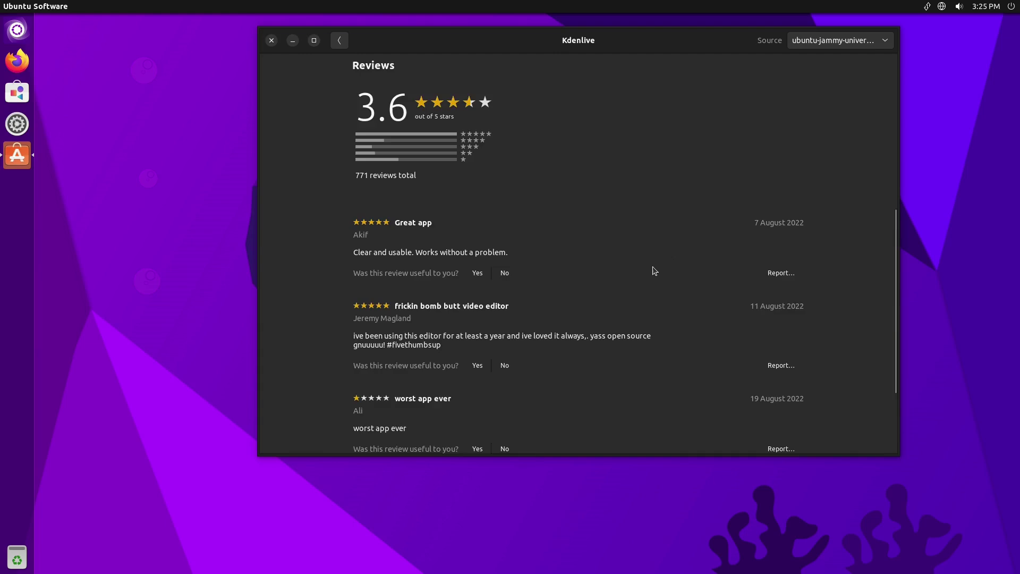
scroll(630, 307, up, 12)
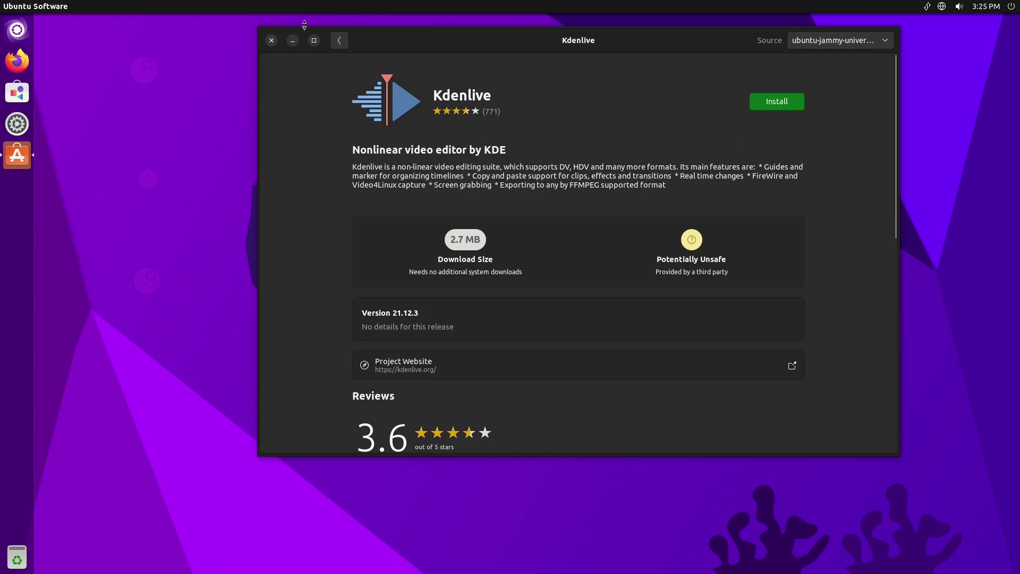
key(alt+F4)
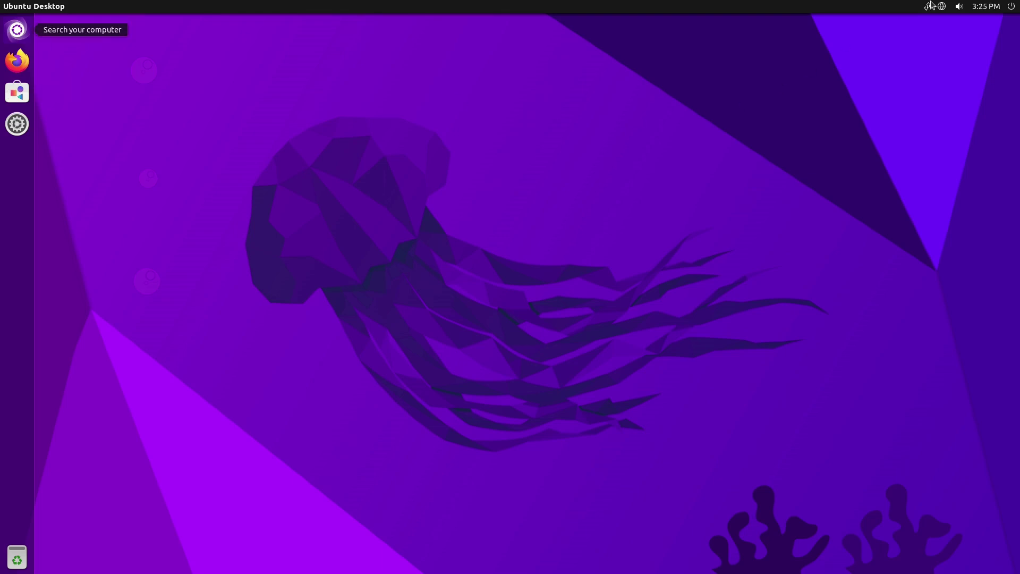
Step: From the power menu open System Settings > Appearance and choose the jellyfish AI-generated Wallpaper - 1
click(1012, 8)
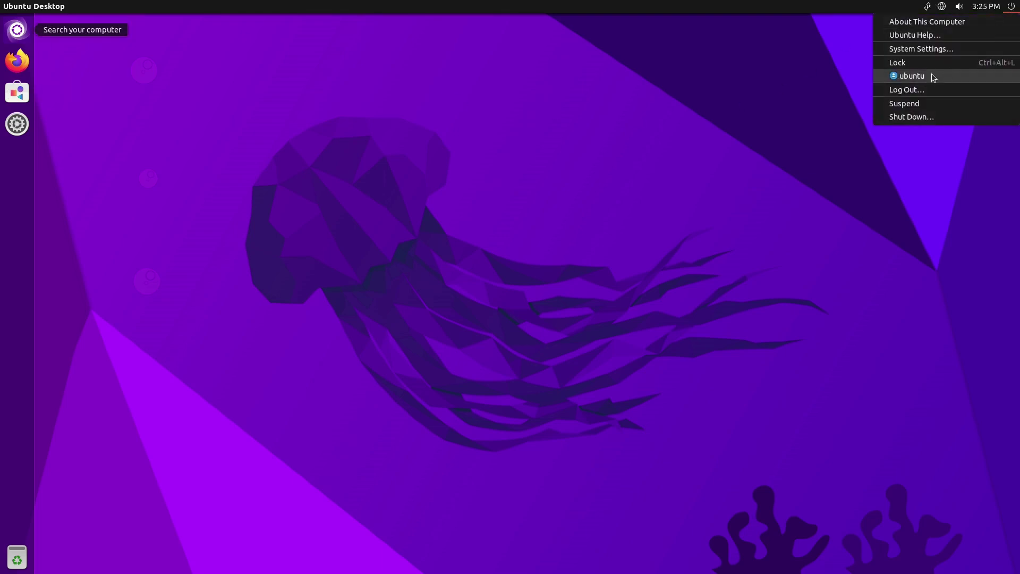
click(930, 51)
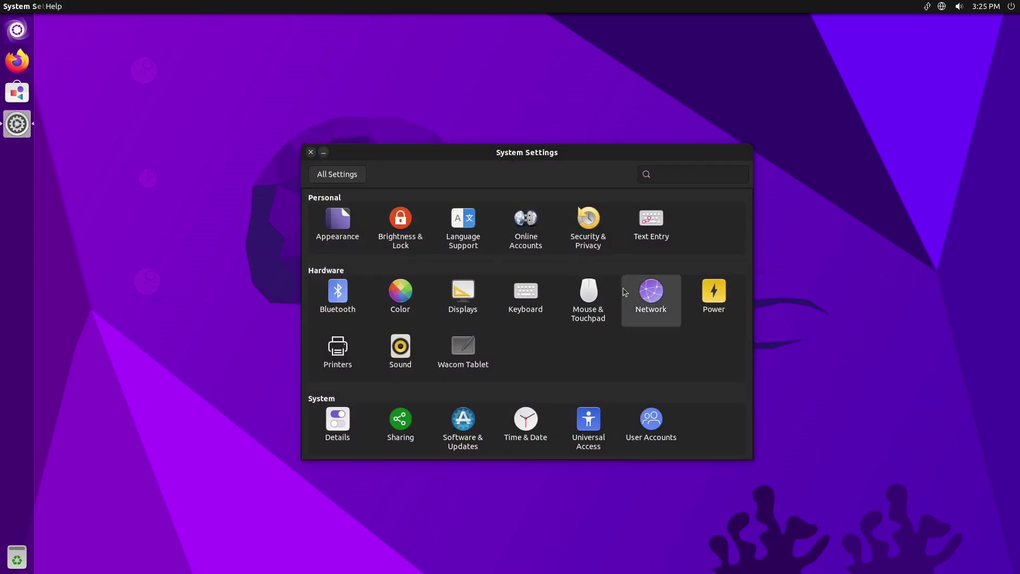
click(333, 214)
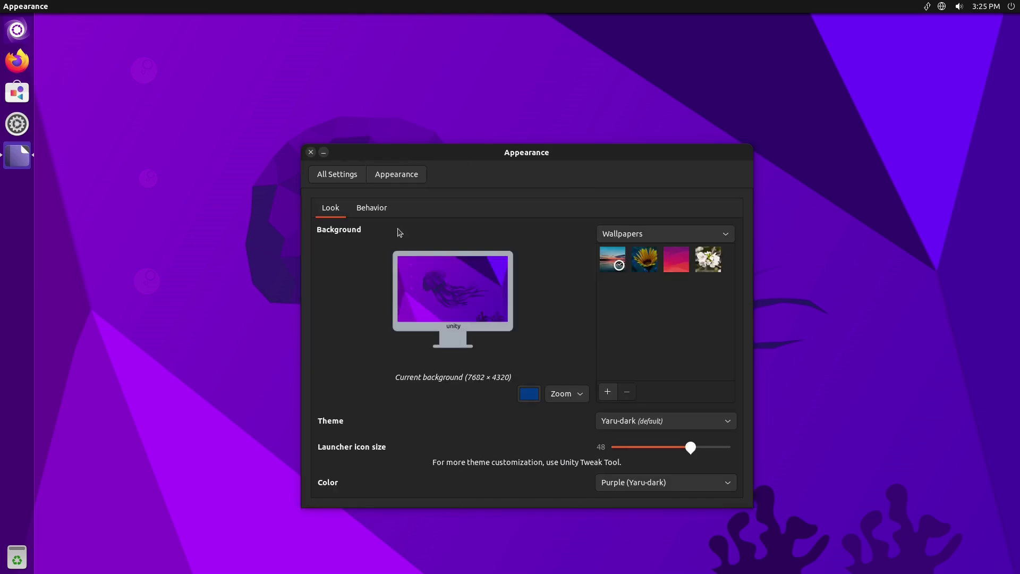
click(367, 210)
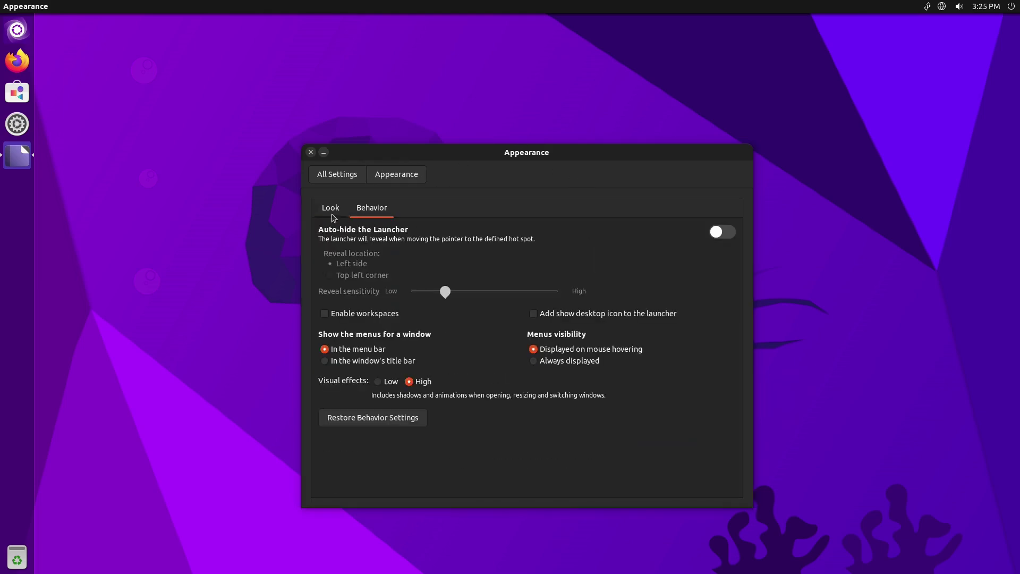
click(344, 212)
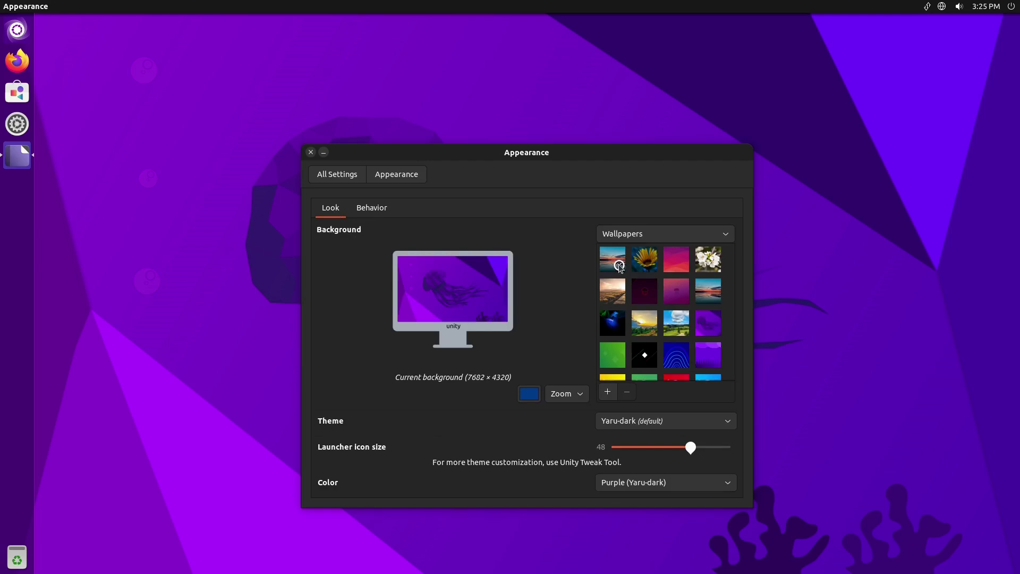
scroll(734, 296, down, 3)
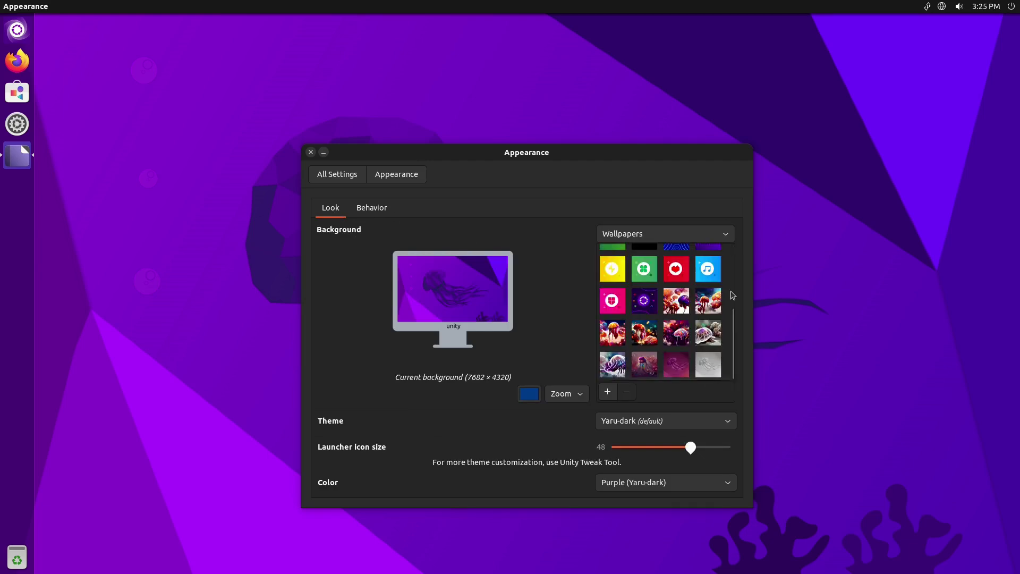
click(689, 307)
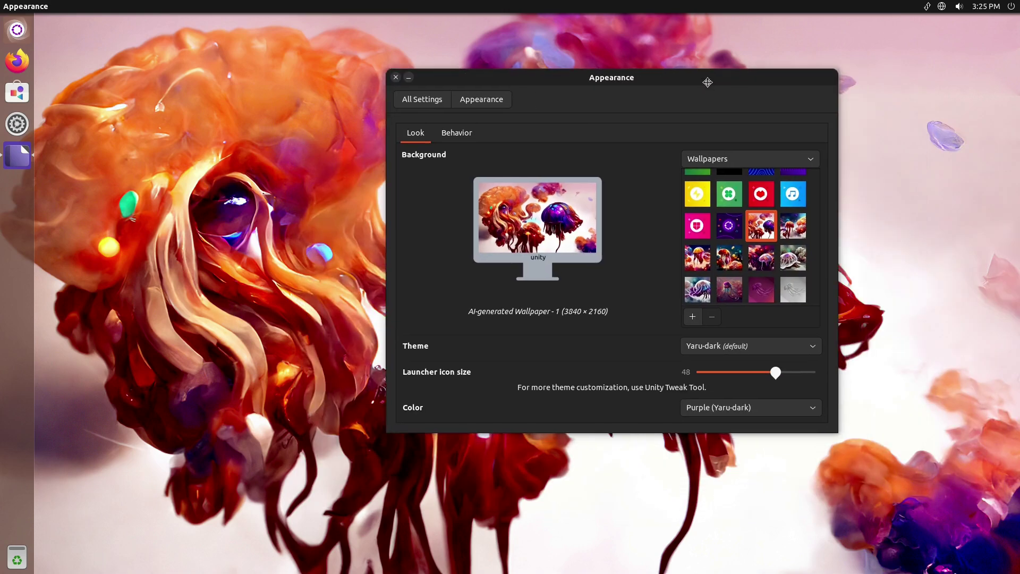
Step: Switch to AI-generated Wallpaper - 7, keep the Yaru-dark theme, and shrink launcher icons below 48
click(689, 289)
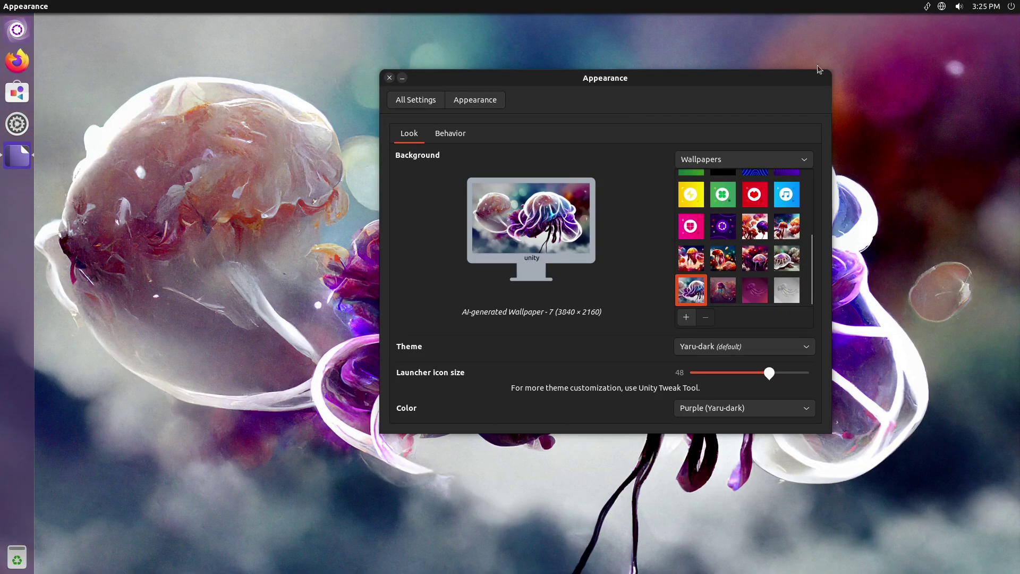
click(769, 347)
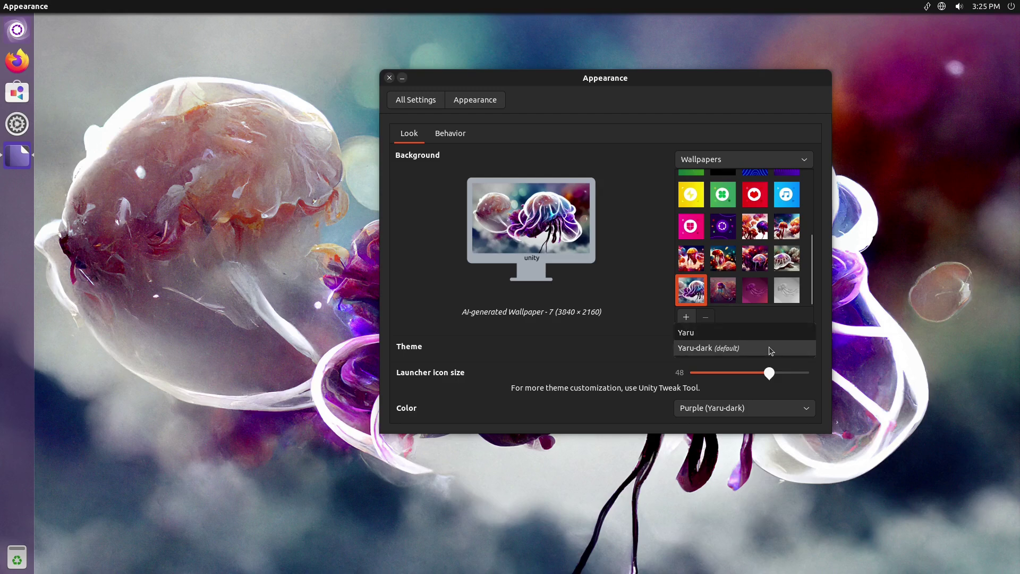
click(770, 350)
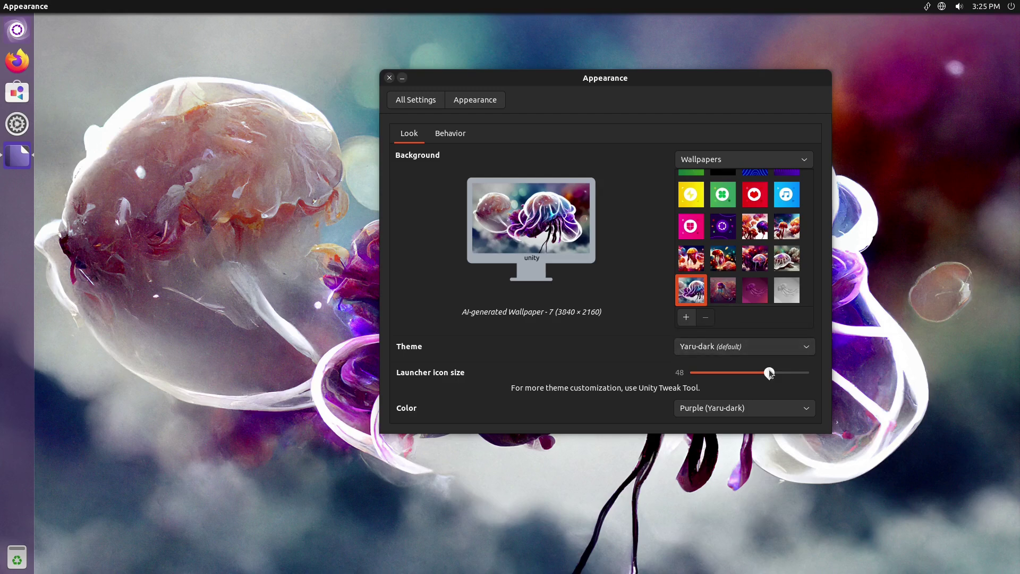
drag(772, 377, 730, 374)
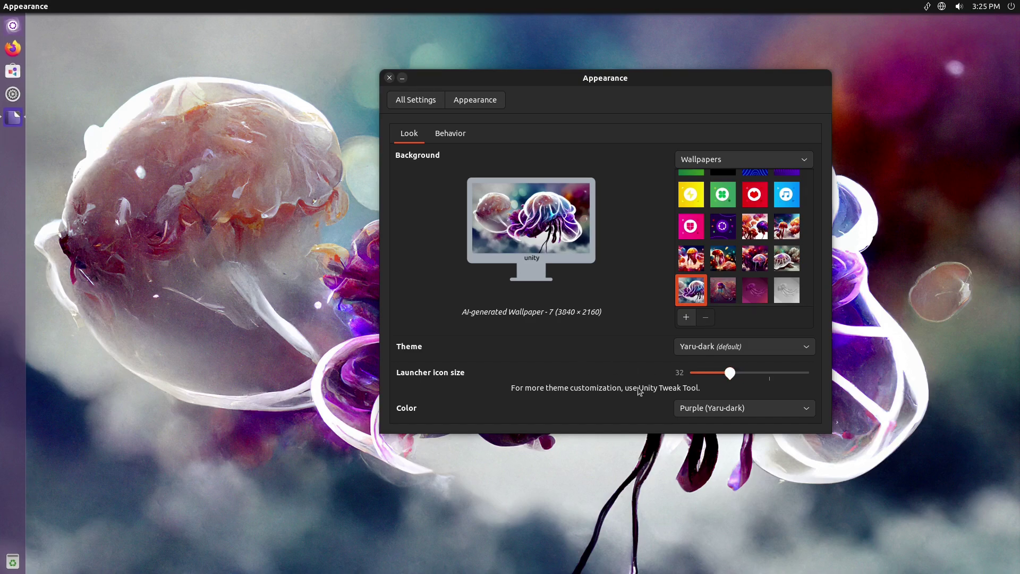
Step: Set the accent colour to Red (Yaru-dark) and go back to All Settings
click(786, 409)
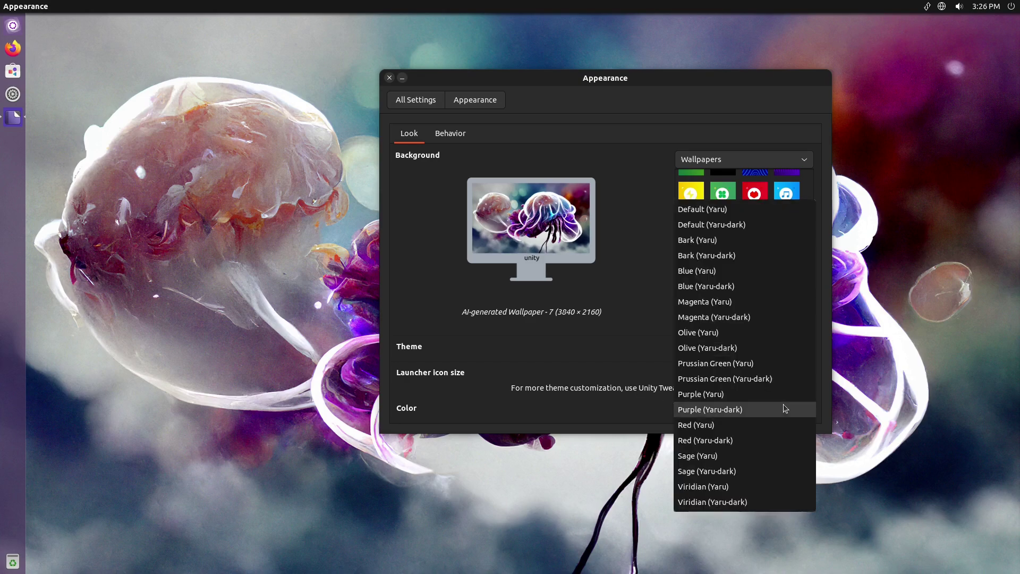
click(562, 408)
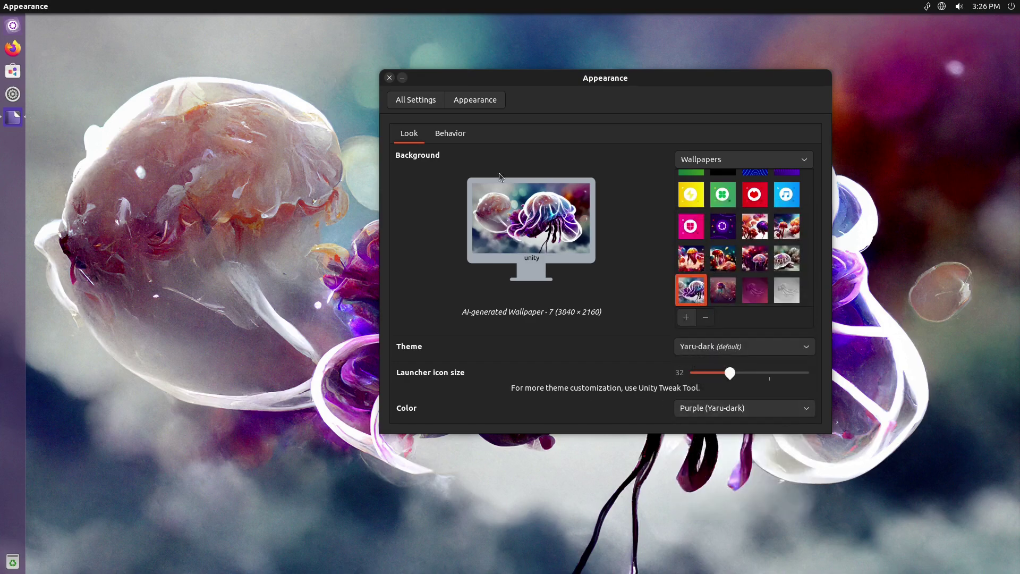
click(787, 409)
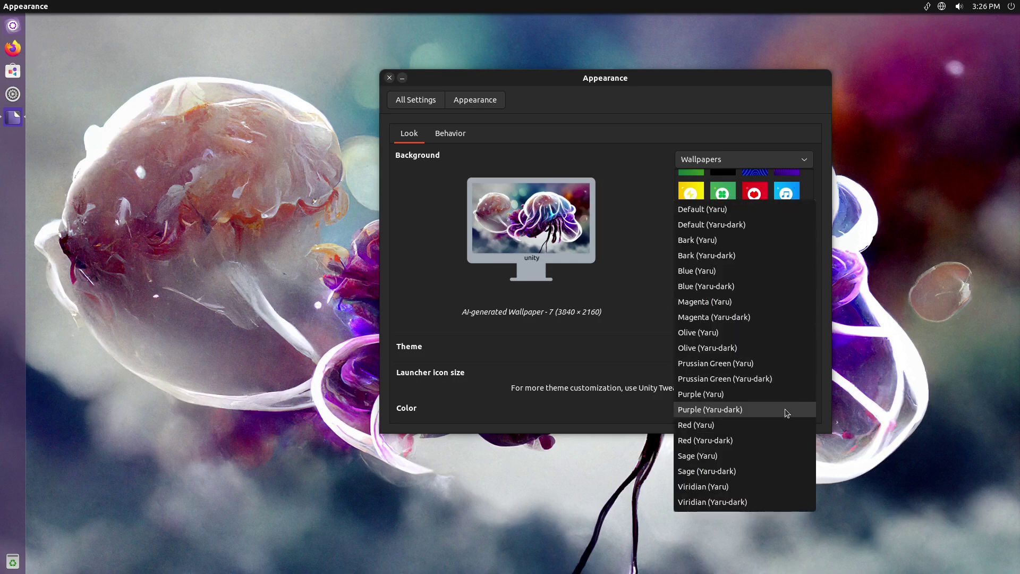
click(771, 439)
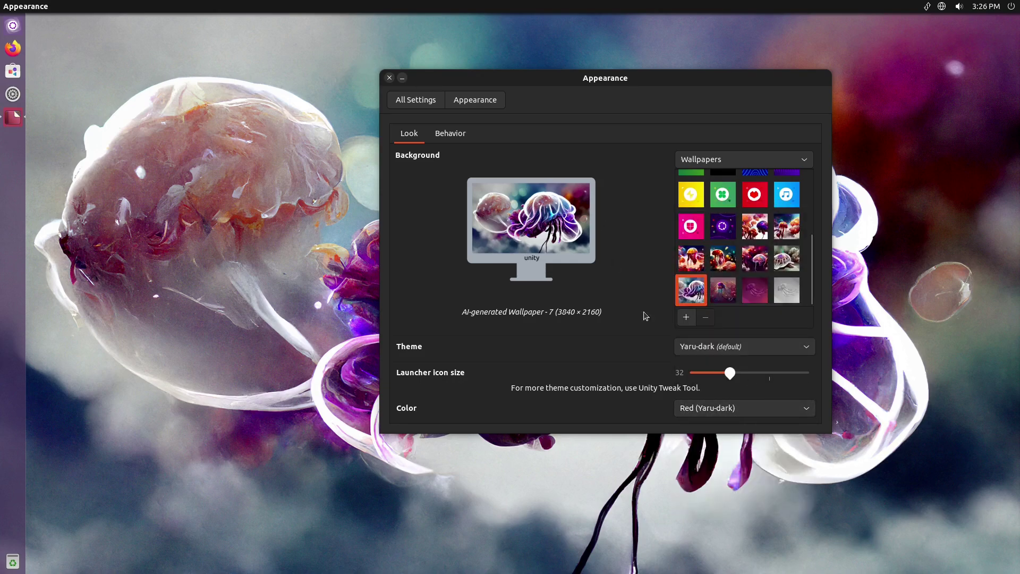
click(434, 101)
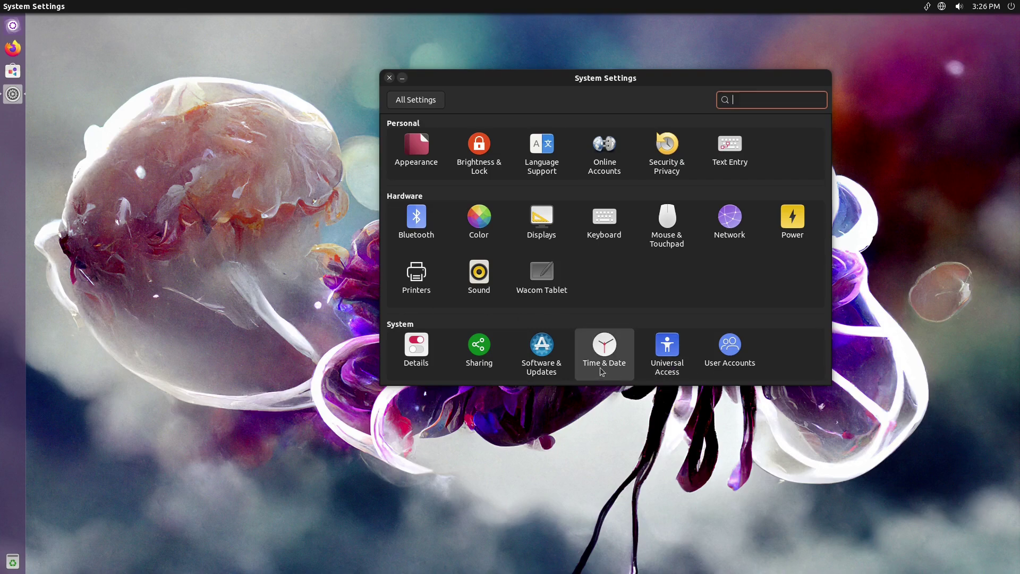
Step: Review the Details overview (unity 7.6, 3.8 GiB memory), close it, and bring up Software Updater
click(541, 348)
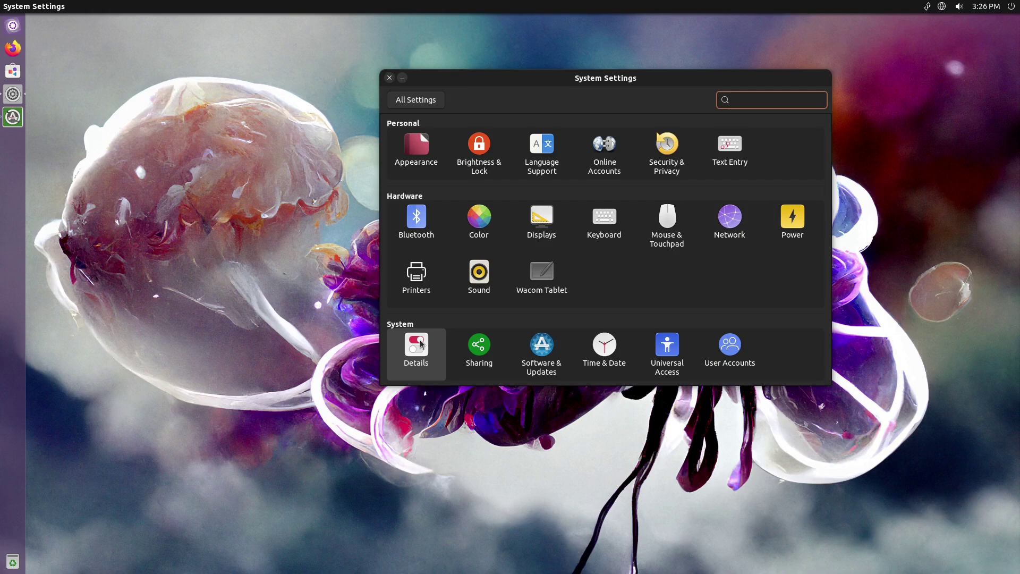
click(420, 343)
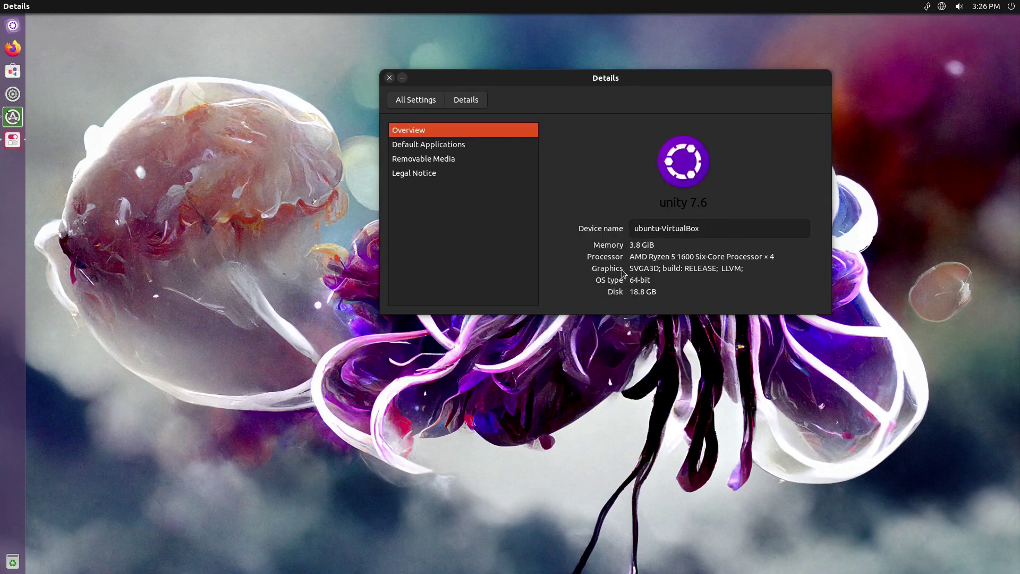
click(389, 77)
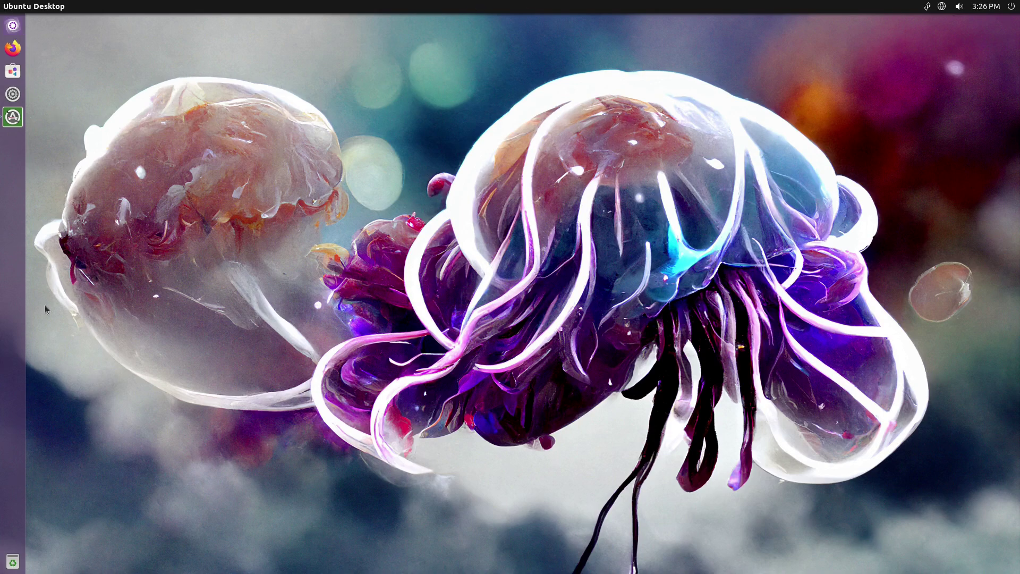
click(13, 117)
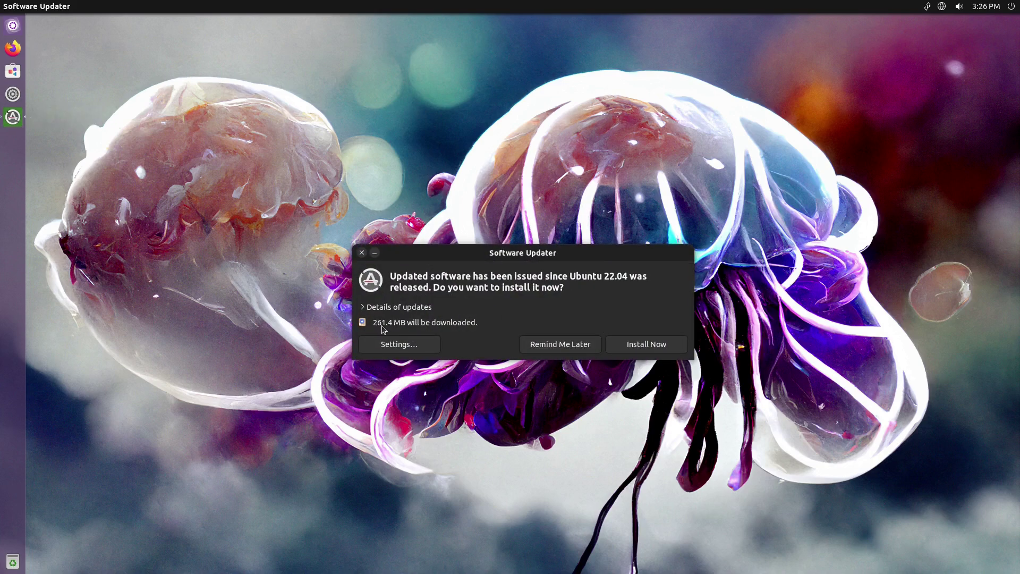
Step: Review the update settings, leaving subscription at All updates and checks at Daily
click(423, 345)
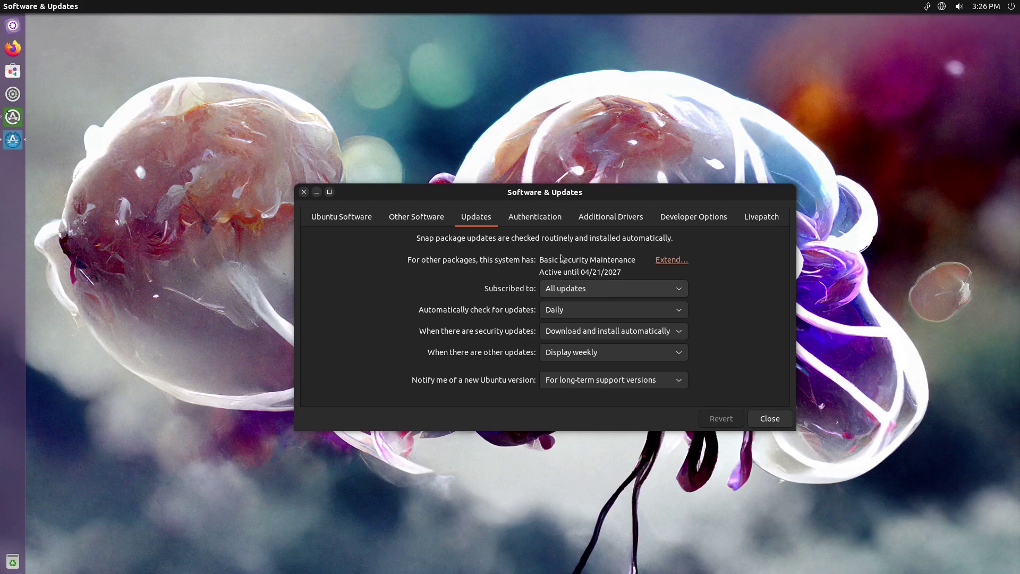
click(668, 297)
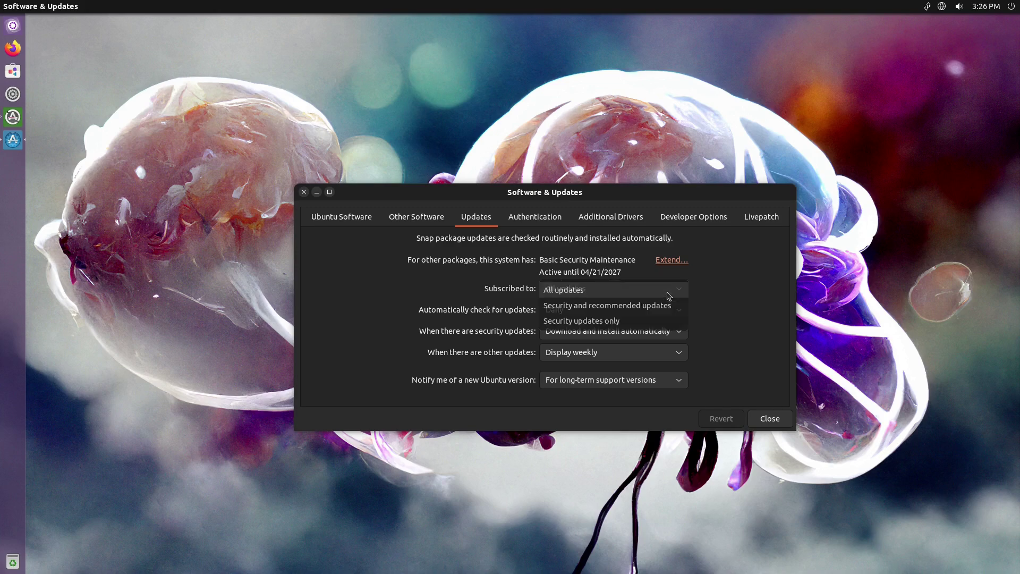
click(668, 296)
click(668, 296)
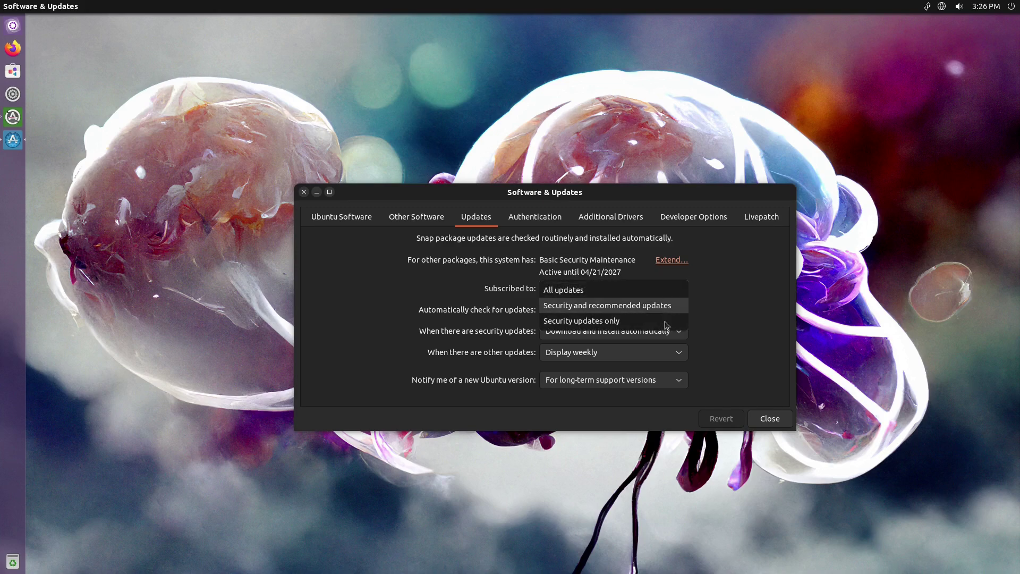
click(771, 274)
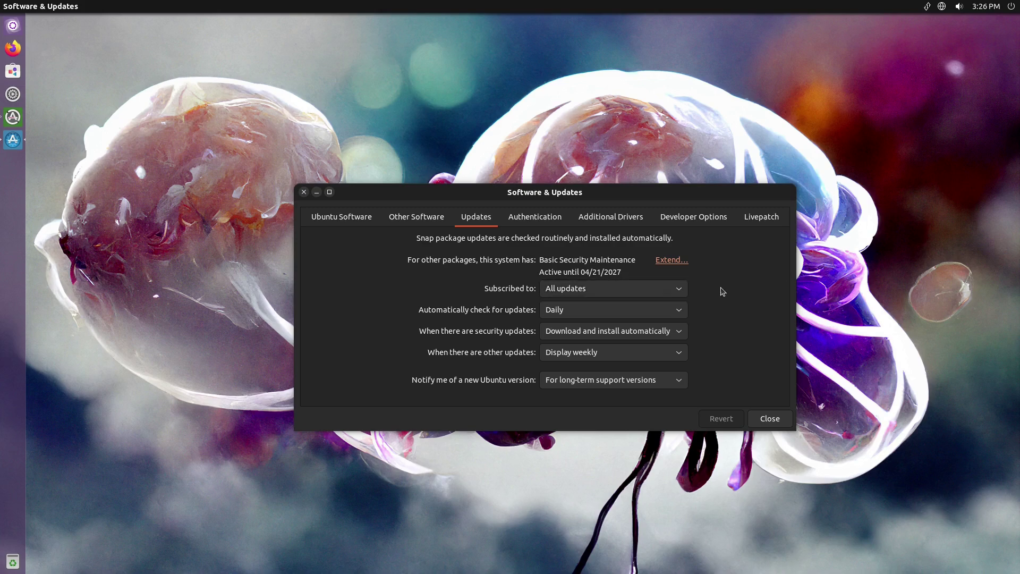
click(670, 313)
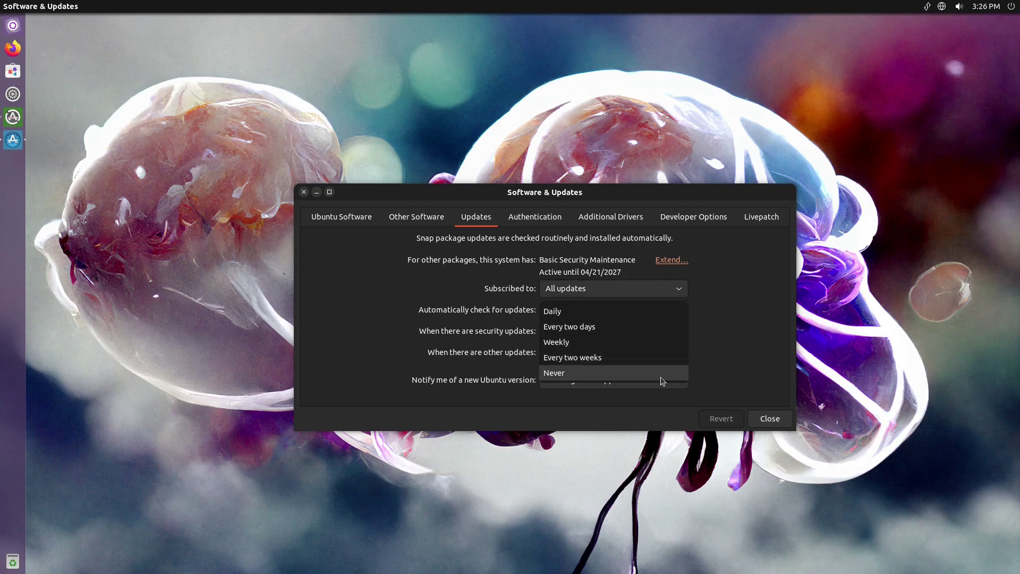
click(774, 299)
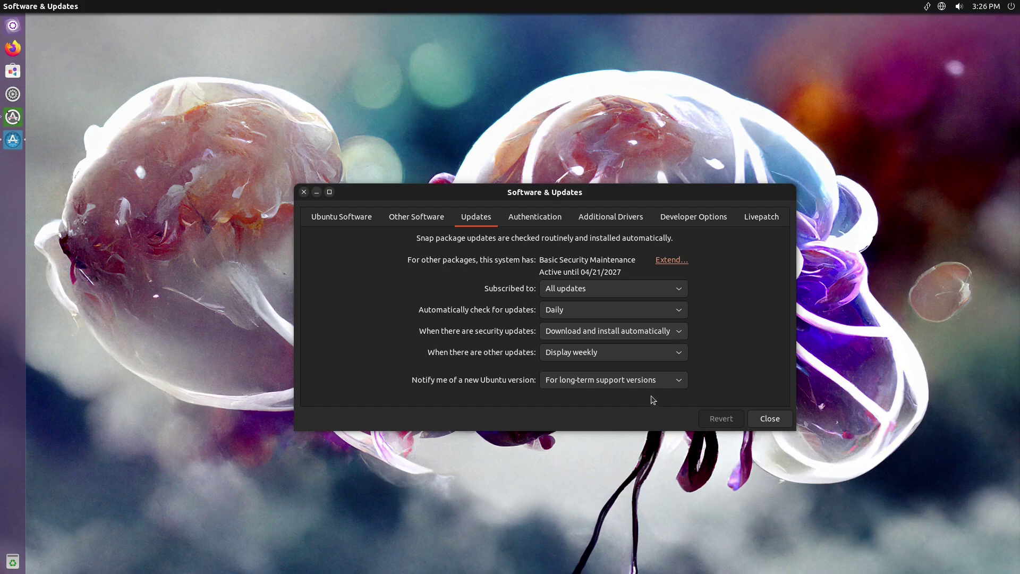
Step: Close Software & Updates and postpone the 261.4 MB of updates with Remind Me Later
click(305, 192)
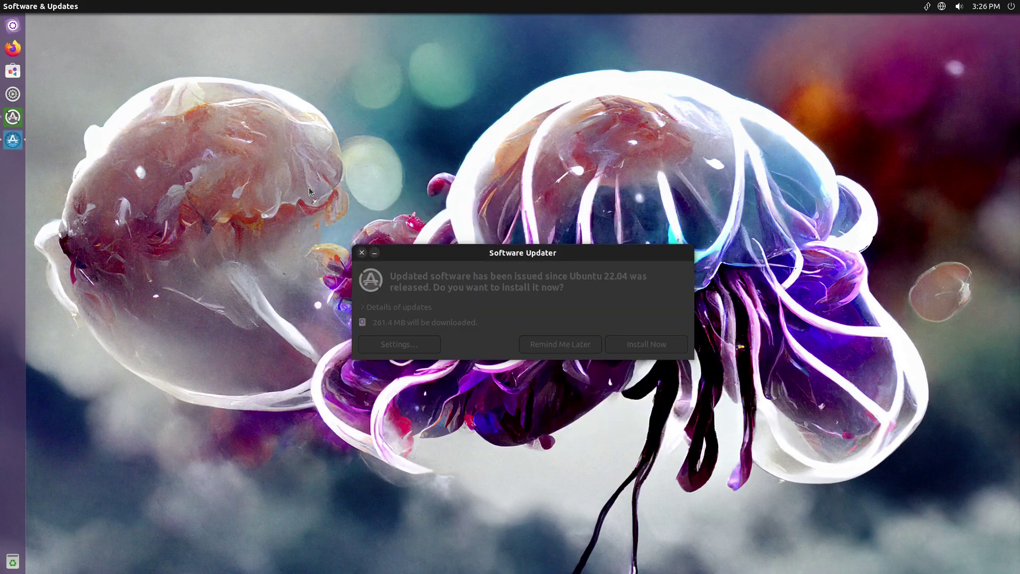
click(624, 255)
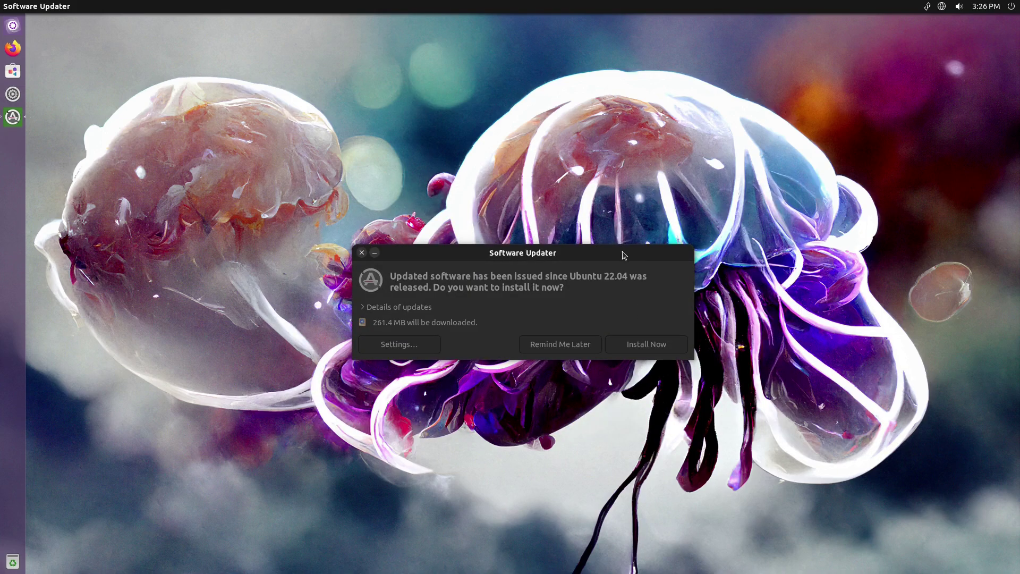
click(549, 349)
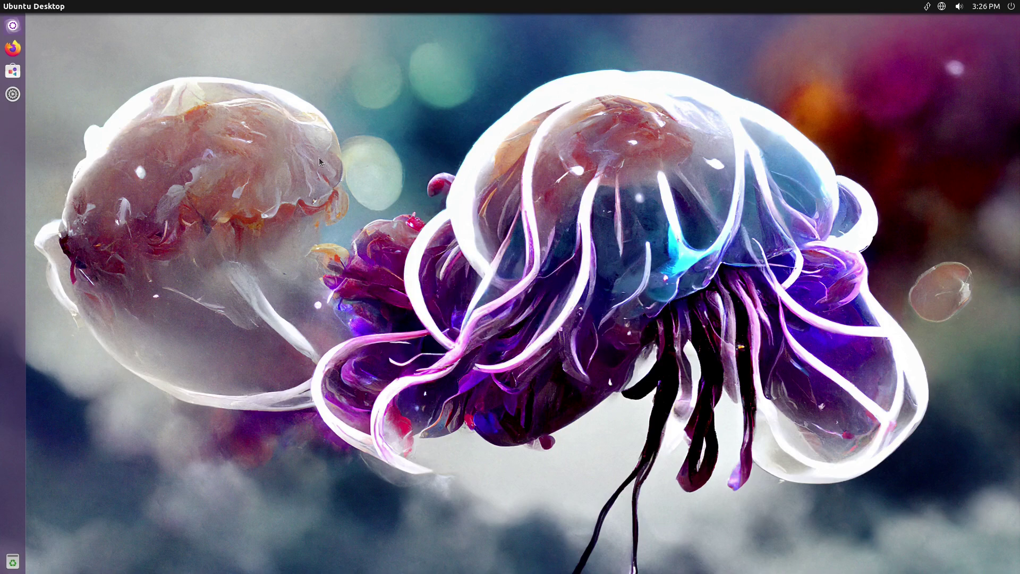
Step: Dismiss the search and bring up the desktop's Desktop Settings page via Customize
click(13, 25)
key(super)
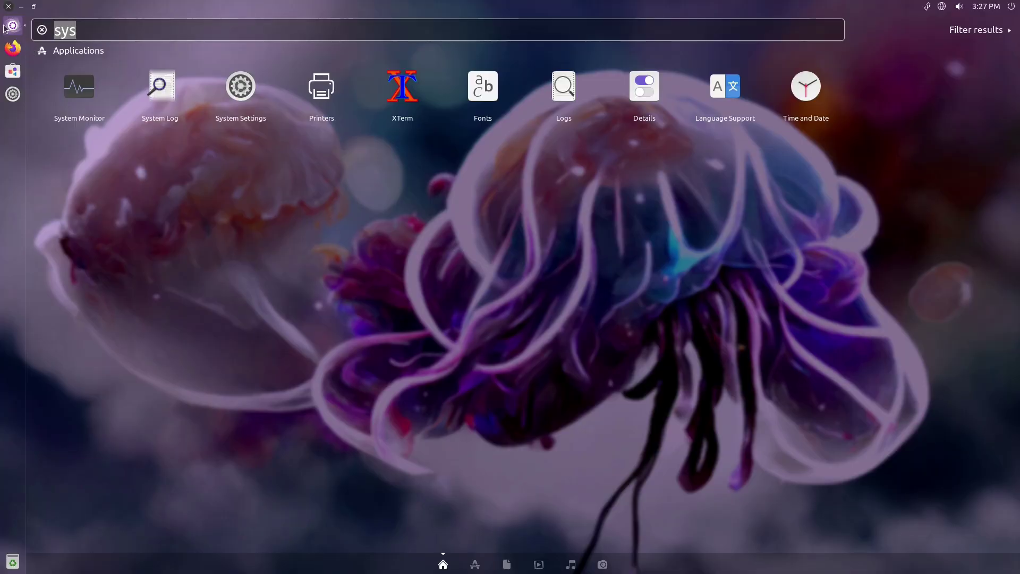
click(12, 31)
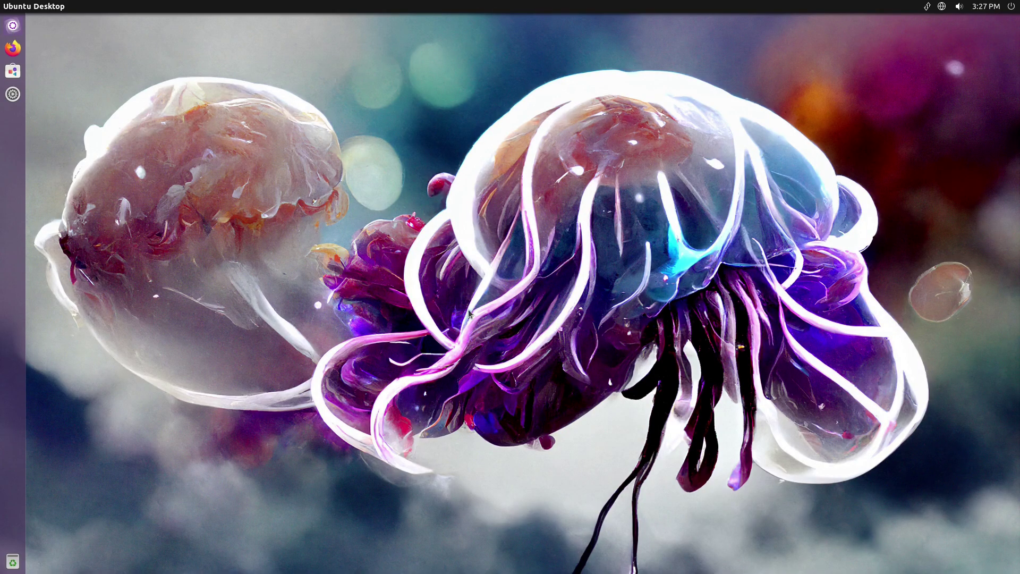
right_click(319, 254)
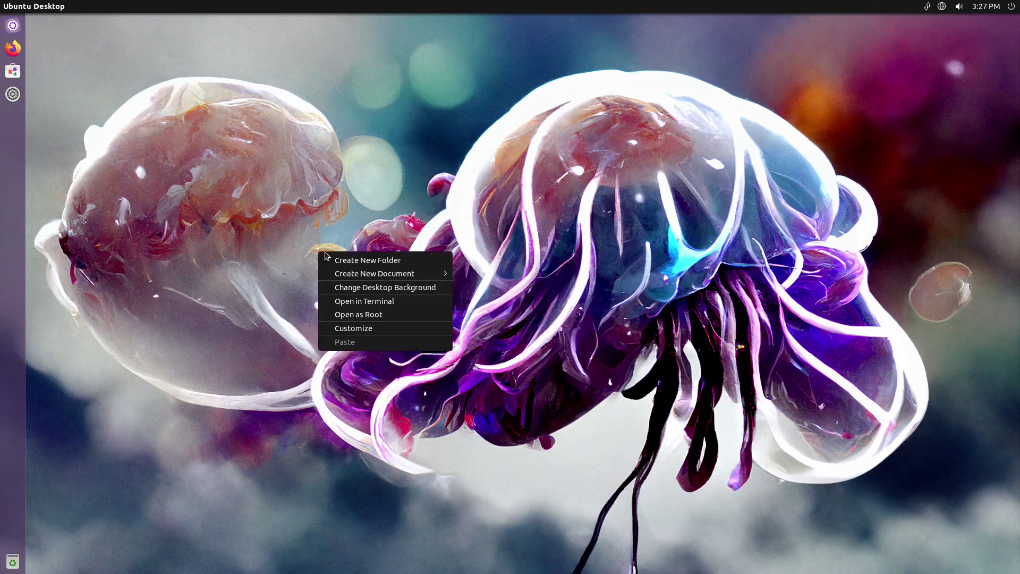
click(382, 328)
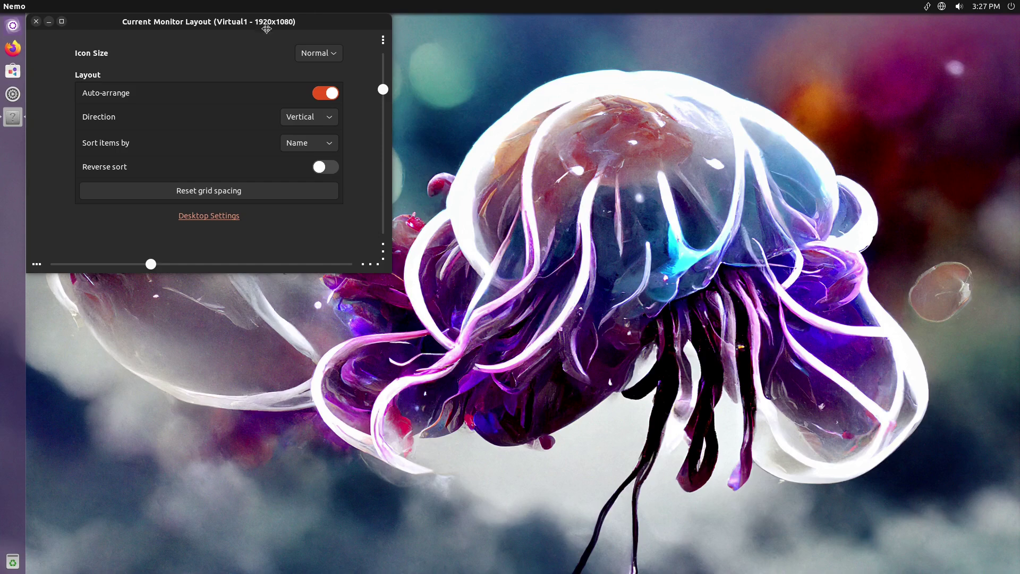
drag(266, 29, 530, 160)
click(466, 346)
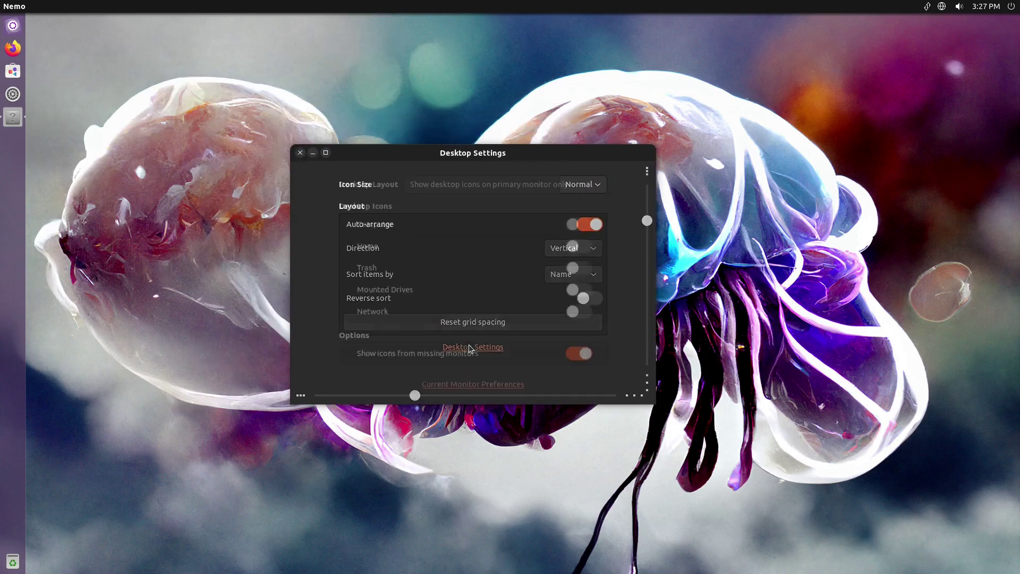
Step: Show Home, Trash, Mounted Drives and Network desktop icons, keeping Computer hidden
click(586, 226)
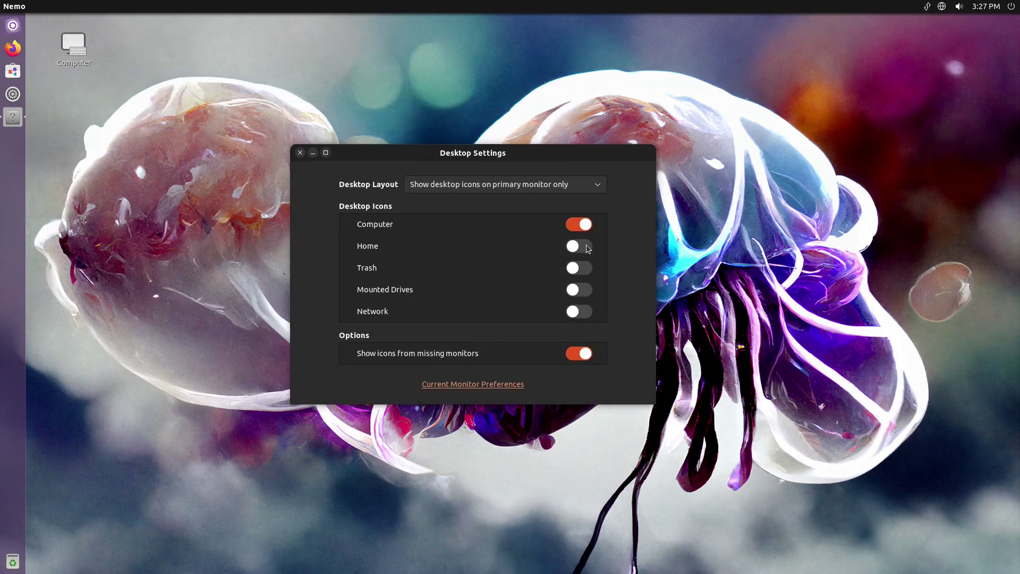
click(583, 246)
click(579, 268)
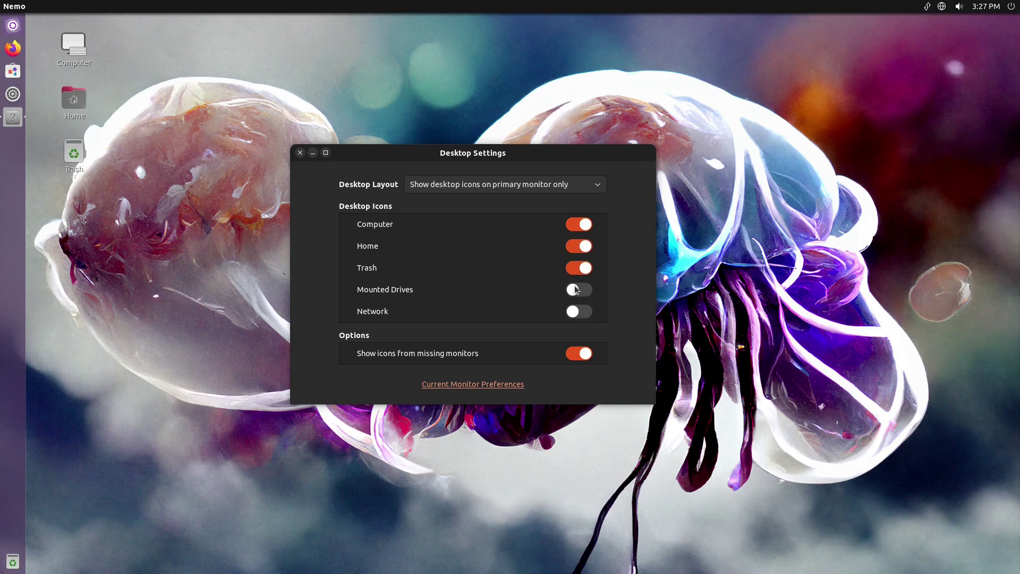
click(578, 289)
click(582, 225)
click(581, 312)
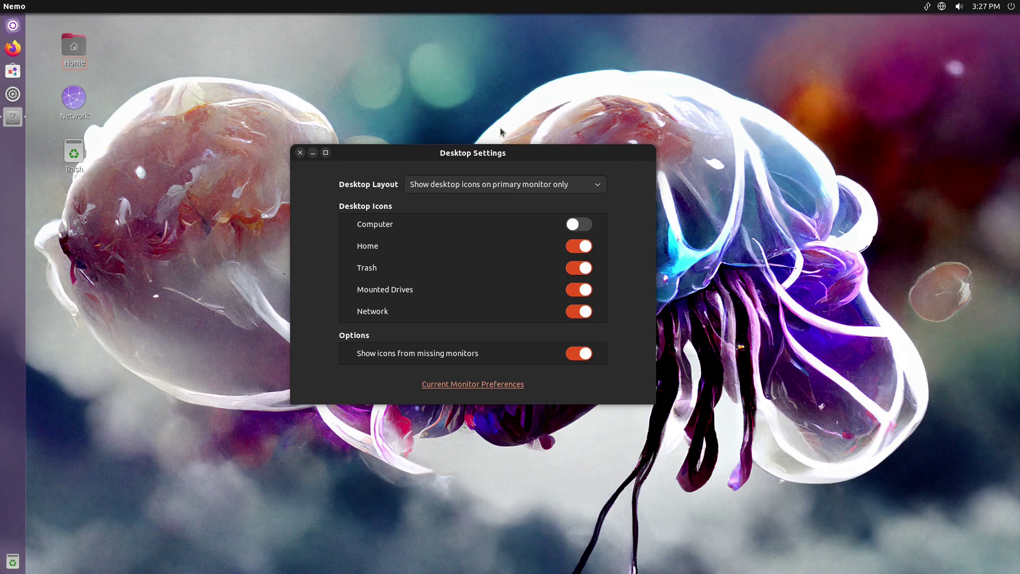
click(301, 153)
Step: Create an Untitled Folder and an empty Untitled Document on the desktop
right_click(163, 248)
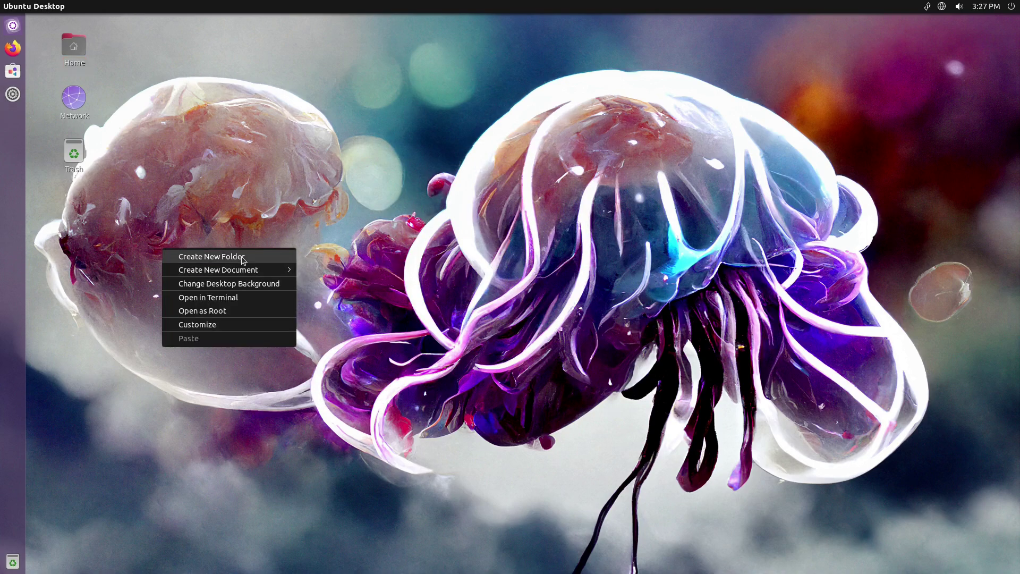
click(401, 261)
right_click(213, 254)
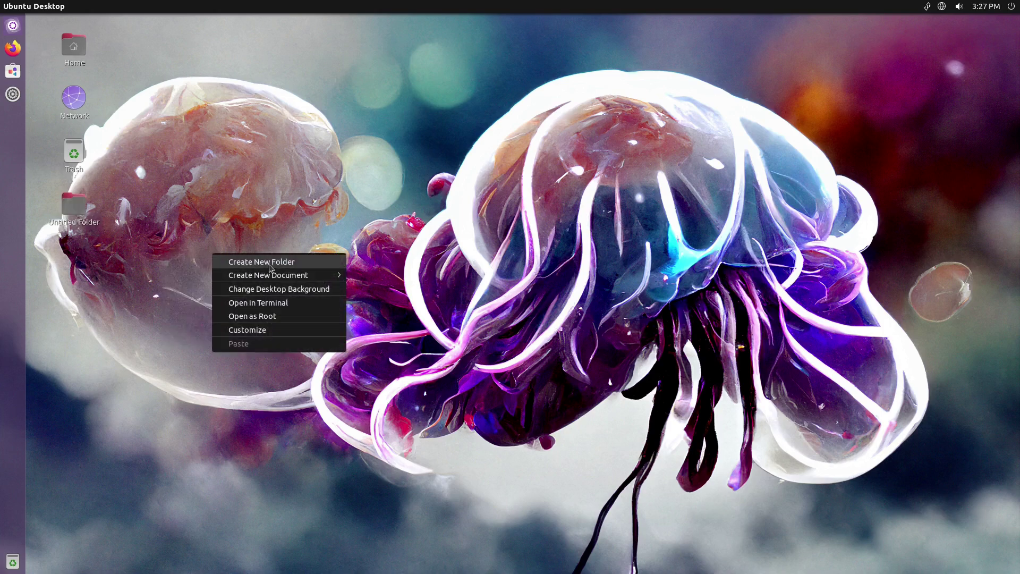
mouse_move(317, 280)
click(380, 287)
click(309, 313)
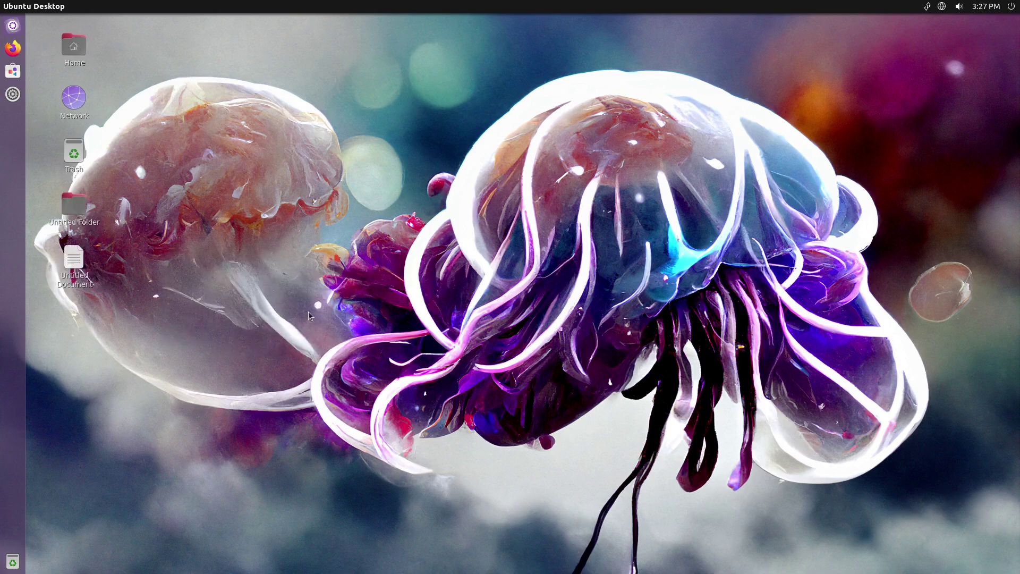